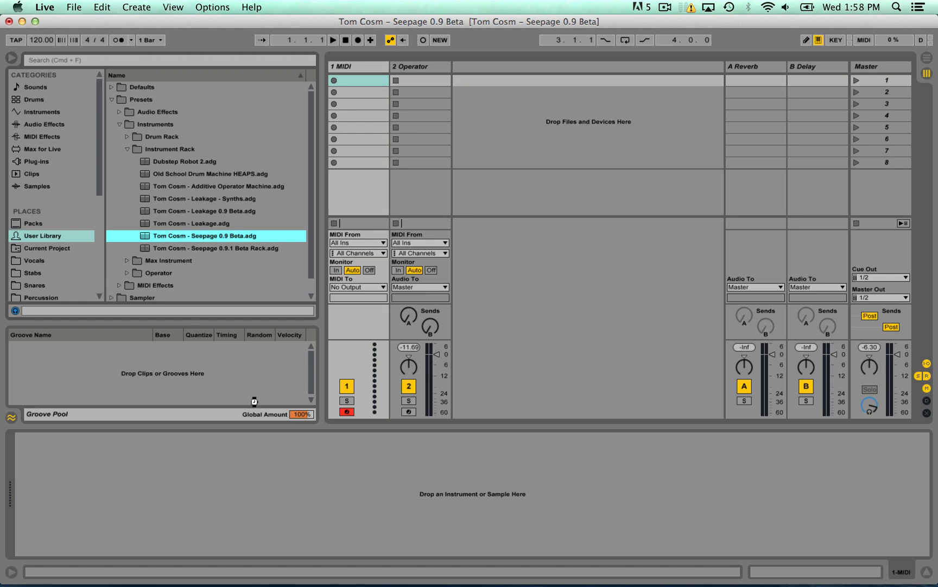
- Load the Seepage 0.9 Beta instrument rack onto the first MIDI track and examine its control device, chain list and Operator
drag(325, 547, 330, 532)
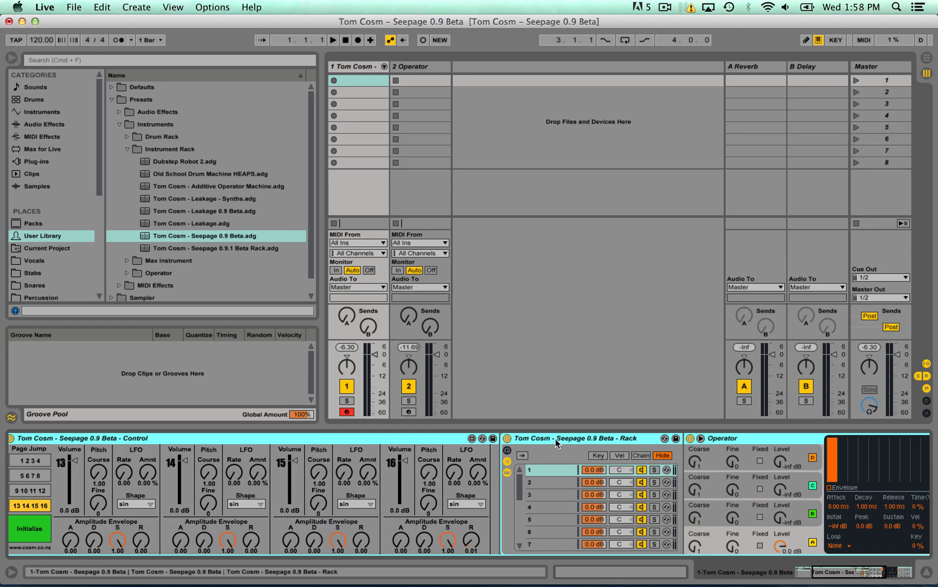
click(559, 439)
scroll(557, 480, right, 4)
scroll(368, 506, down, 5)
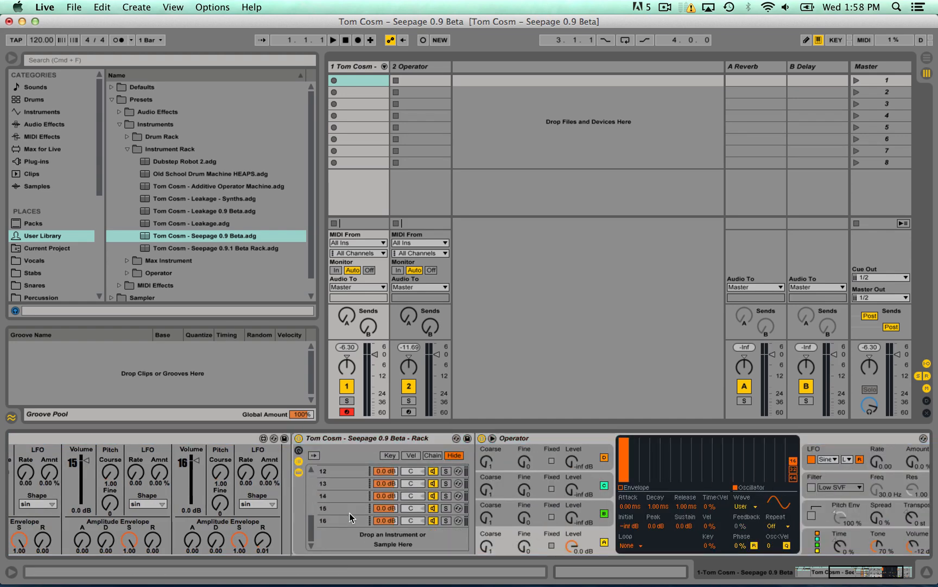
scroll(349, 513, up, 5)
scroll(328, 494, left, 10)
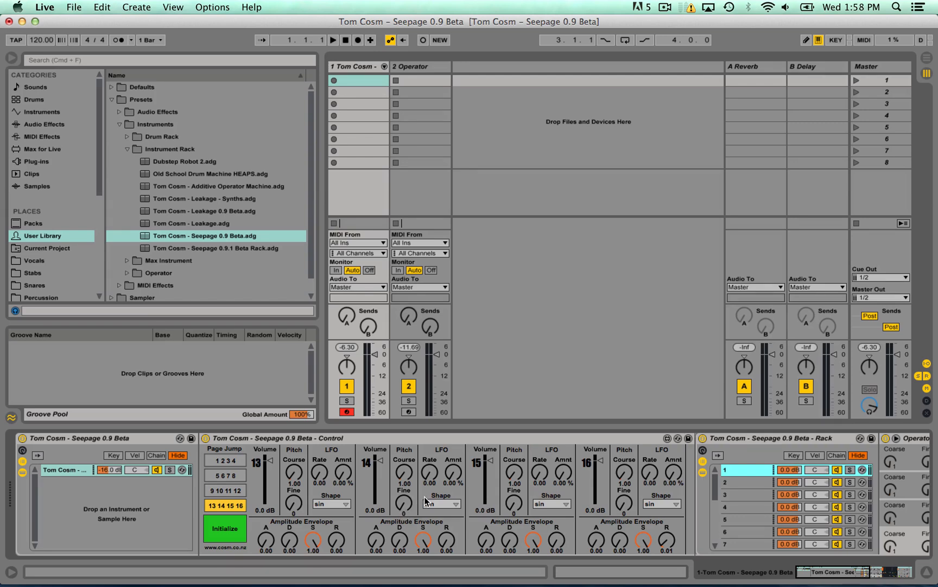
scroll(880, 490, right, 5)
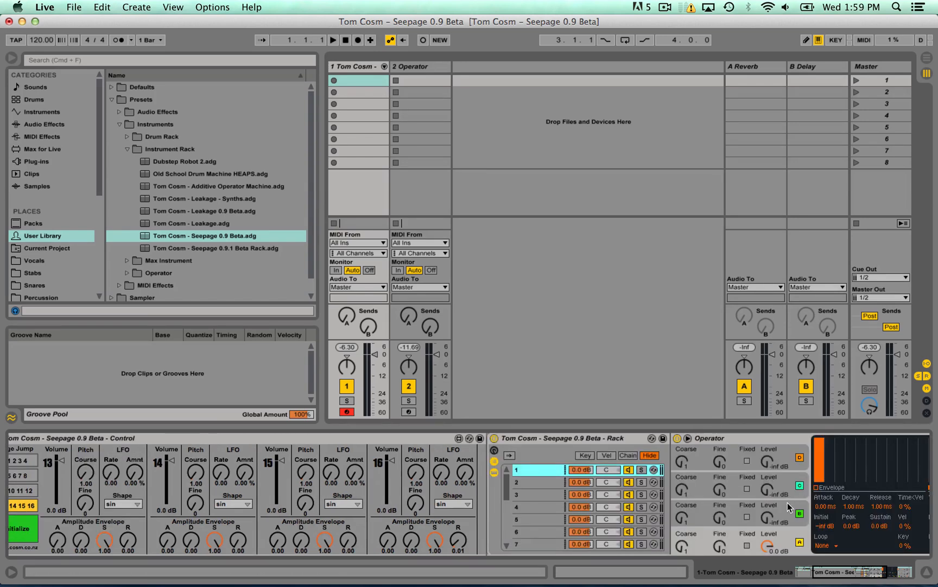
scroll(788, 502, left, 5)
scroll(773, 496, right, 1)
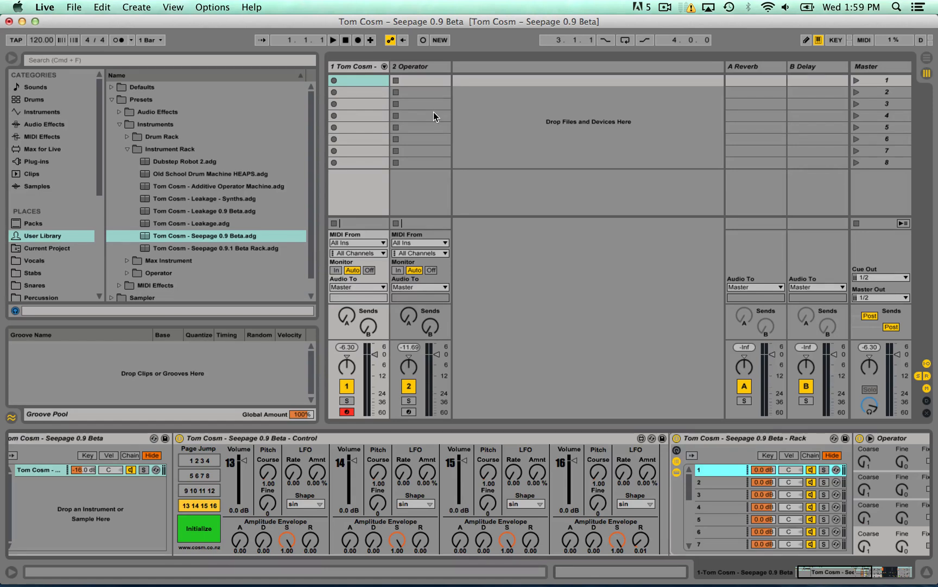
- On the Operator track, draw oscillator A's first harmonic at full level and arm the track
click(400, 68)
click(72, 439)
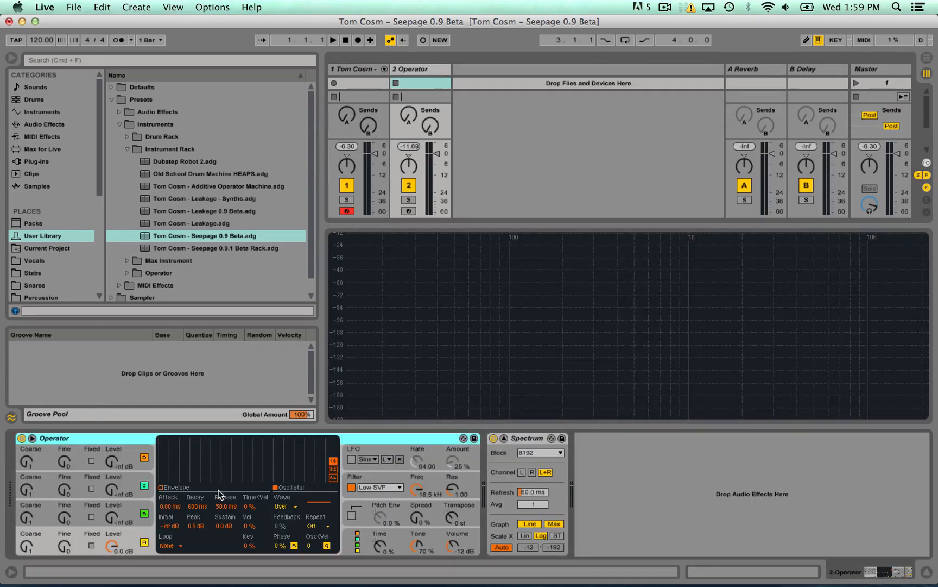
drag(160, 479, 163, 463)
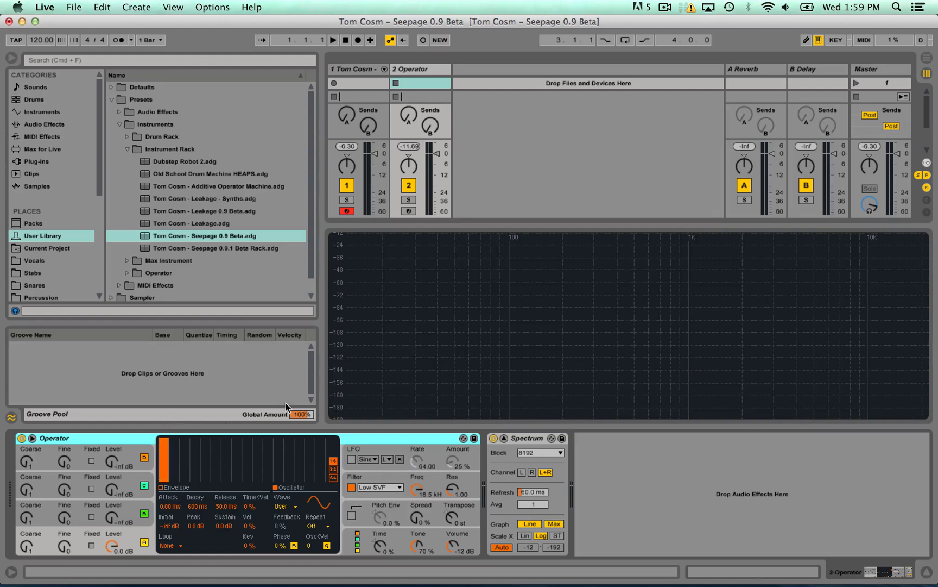
click(414, 211)
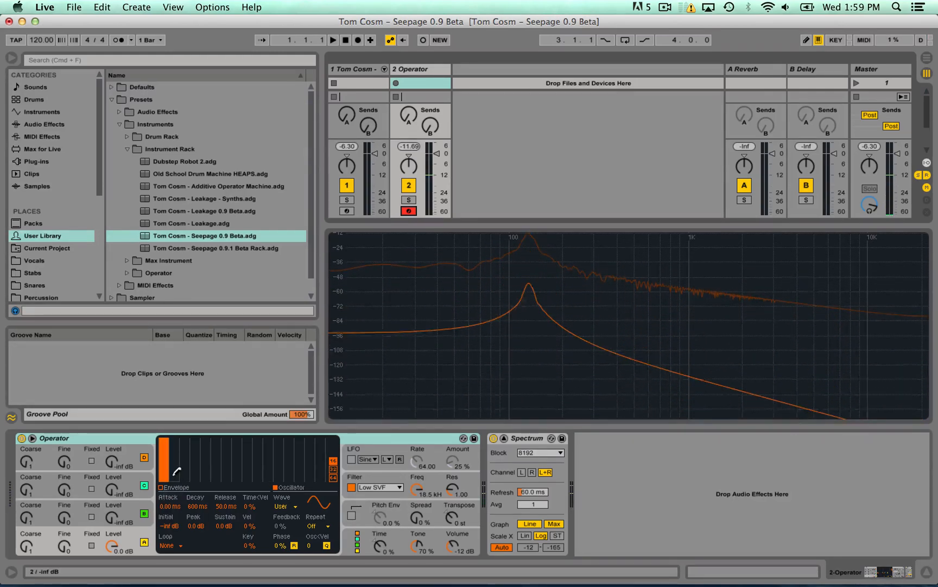
- Raise oscillator A's remaining harmonics to full level and extend the harmonic editor through 32 to 64 partials
drag(177, 470, 174, 437)
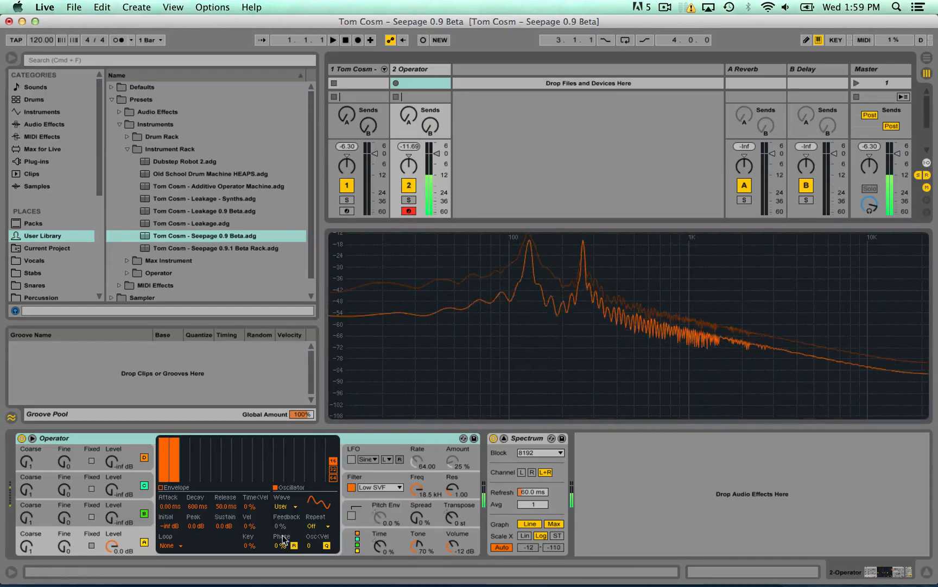
drag(184, 474, 186, 439)
mouse_move(195, 481)
mouse_down()
mouse_move(196, 431)
mouse_move(321, 427)
mouse_up()
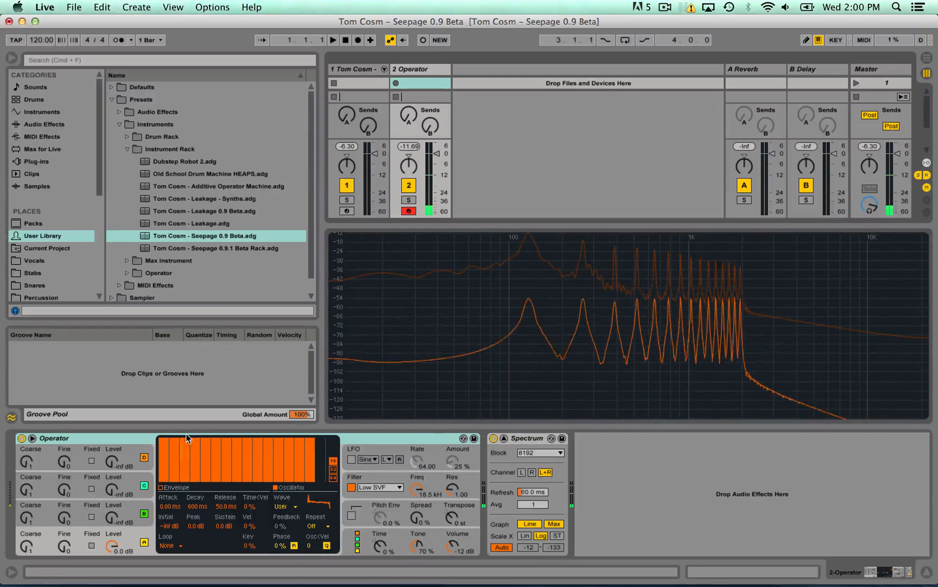
click(333, 469)
click(333, 477)
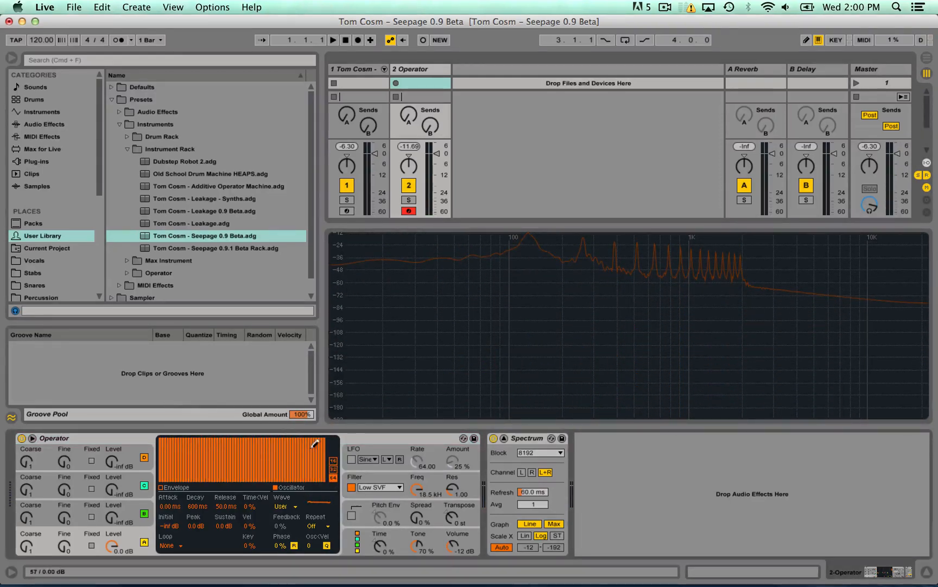
- Clear all of oscillator A's harmonics above the first and draw in the 4th, 6th, 10th, 11th and 15th at varying levels
mouse_move(327, 473)
mouse_down()
mouse_move(247, 491)
mouse_move(168, 487)
mouse_up()
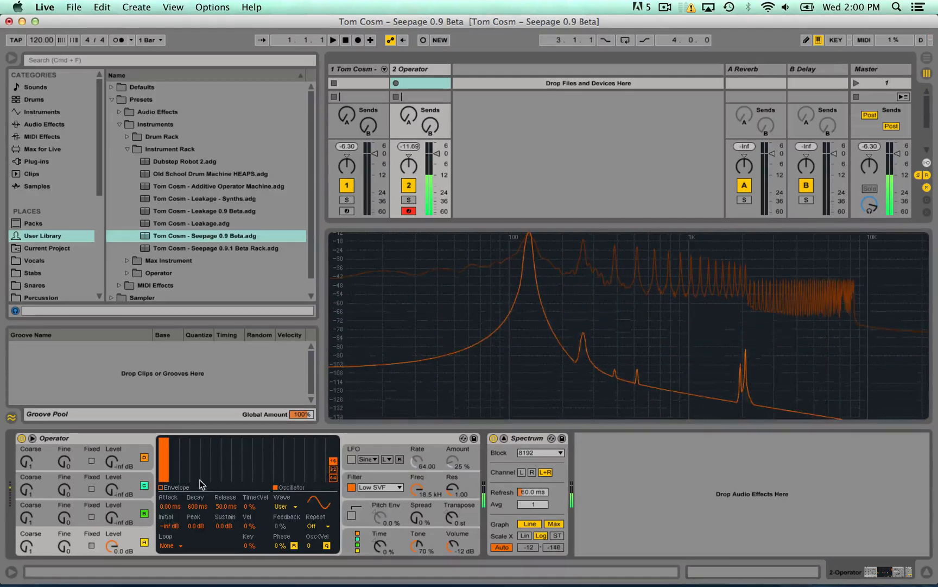
click(194, 454)
click(215, 451)
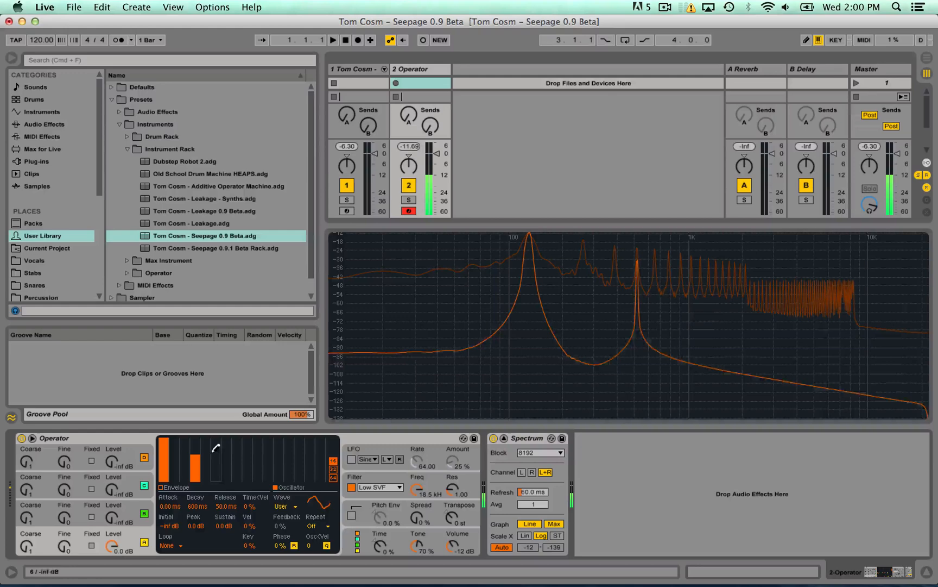
click(257, 473)
click(268, 467)
click(310, 450)
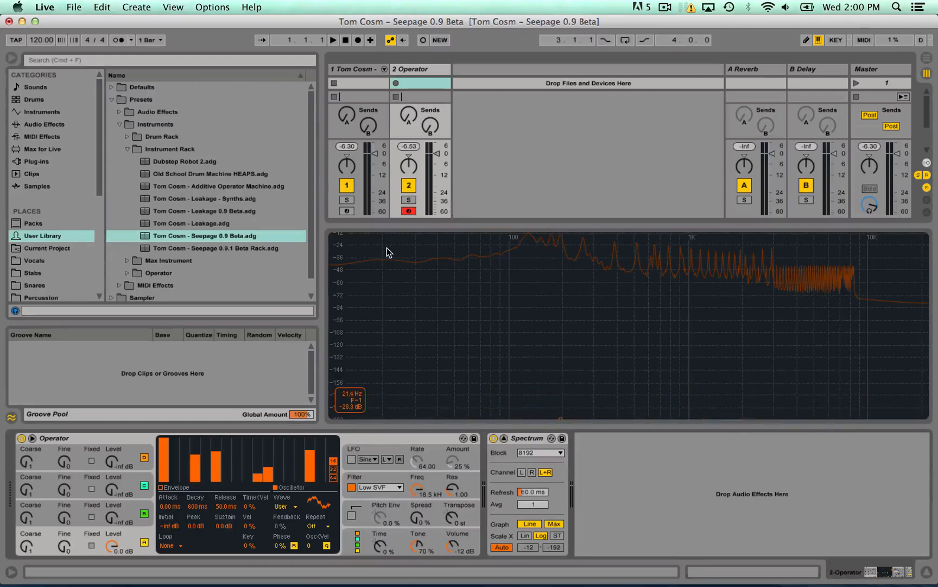
- Add a Spectrum audio effect after the Seepage rack on the first track
click(357, 70)
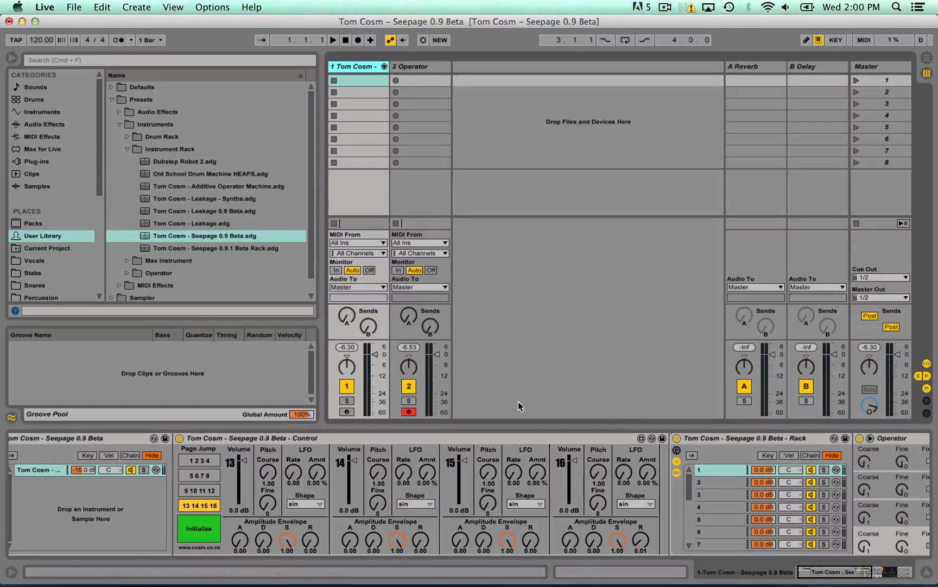
click(64, 125)
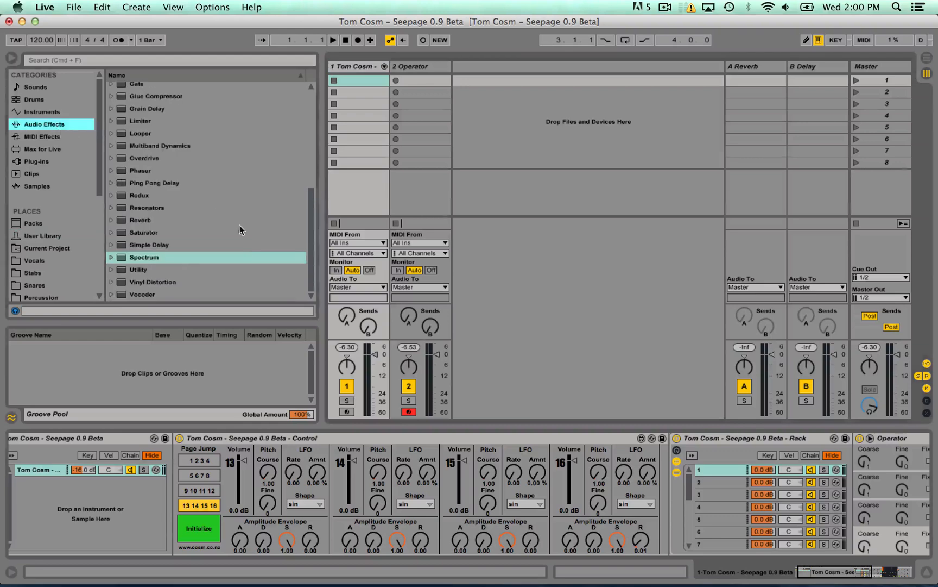
double_click(141, 258)
scroll(549, 481, left, 3)
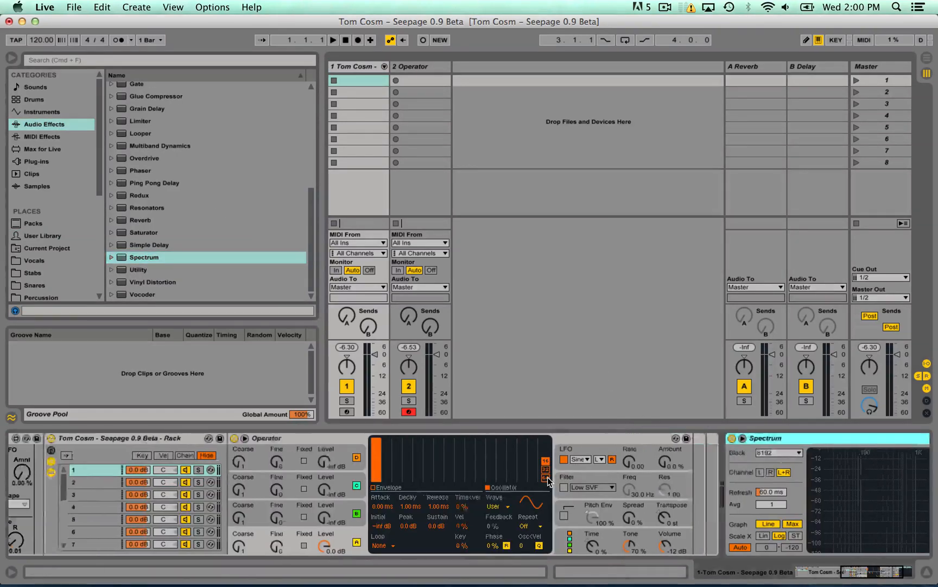
scroll(559, 478, left, 5)
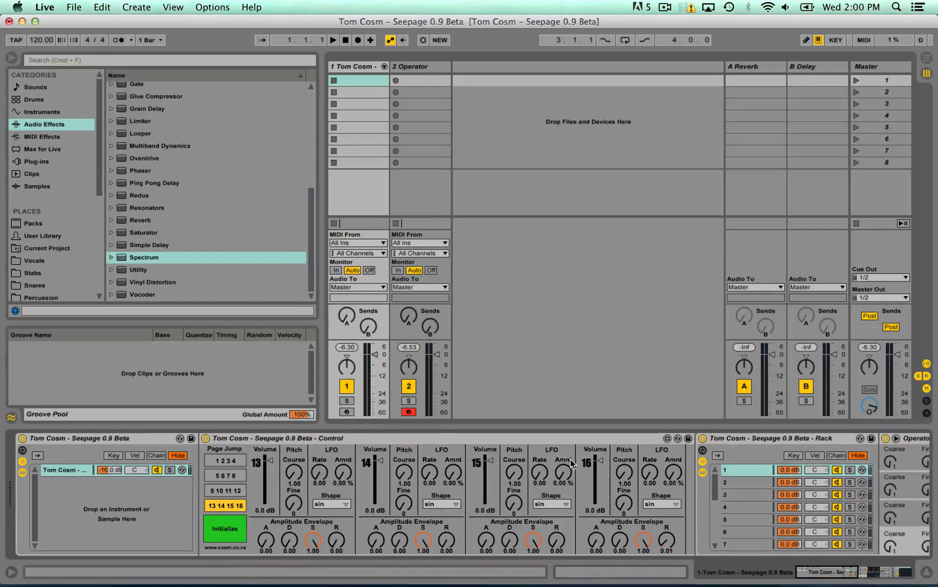
- Initialize the Seepage controls and look through its control pages and rack chains, finishing on the page for oscillators 1 to 4
click(245, 527)
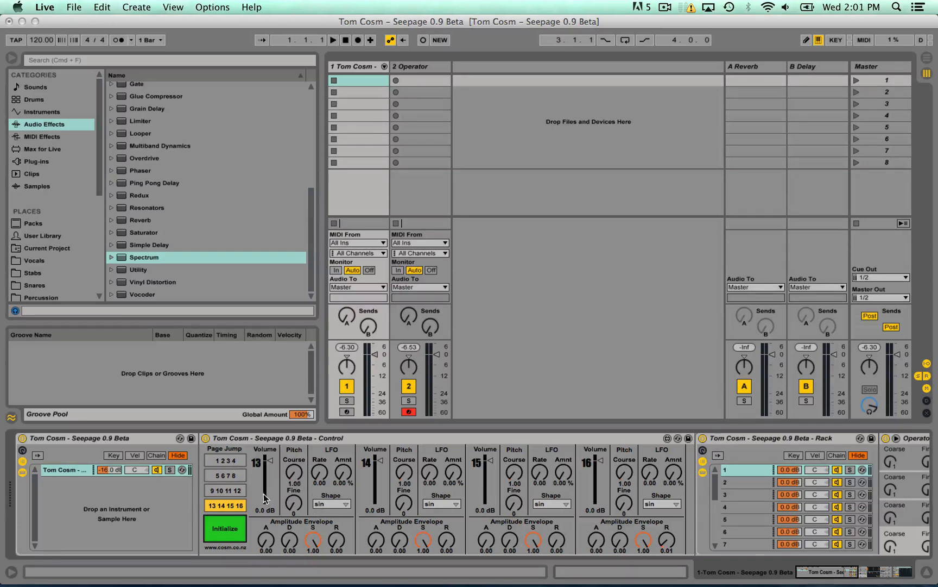
click(227, 462)
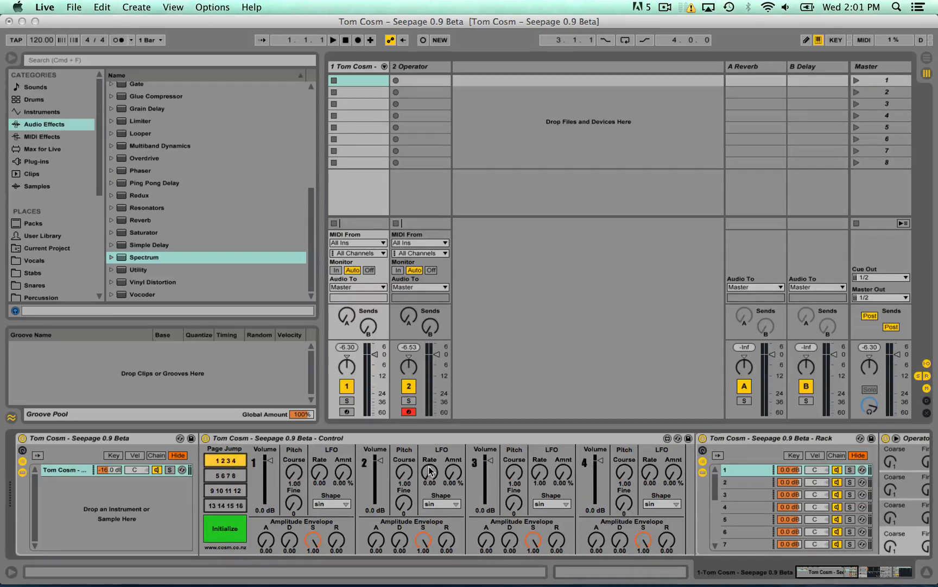
click(748, 474)
scroll(750, 478, down, 5)
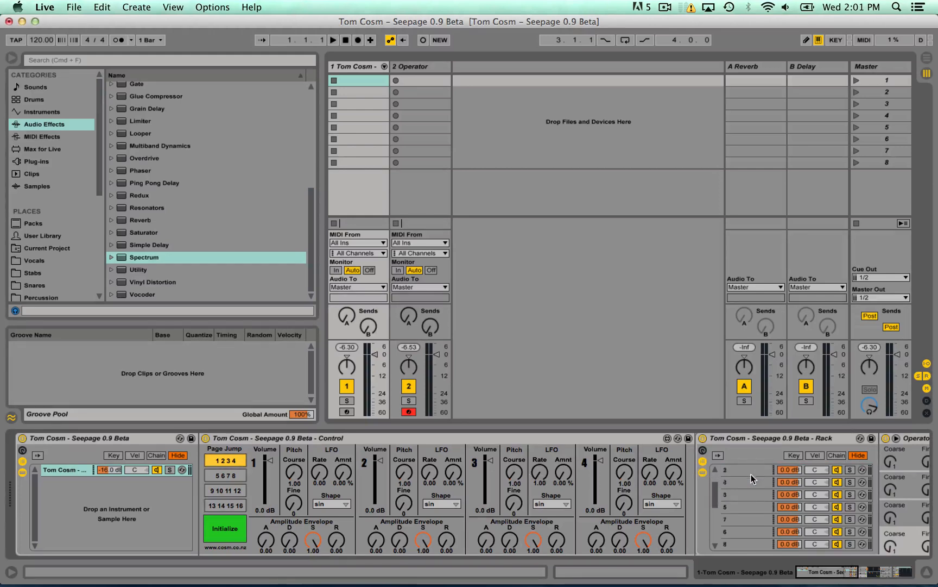
scroll(751, 478, up, 5)
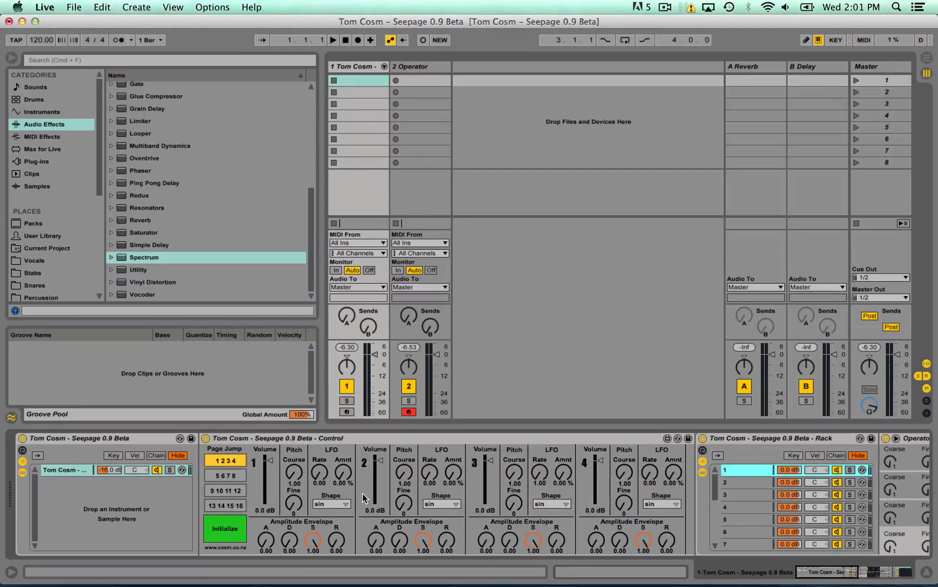
click(230, 489)
click(235, 507)
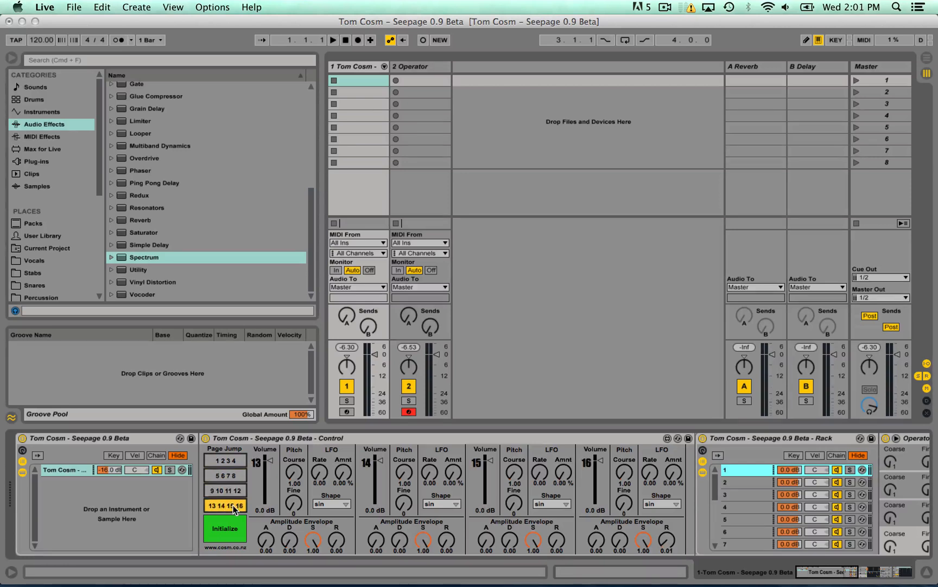
click(226, 461)
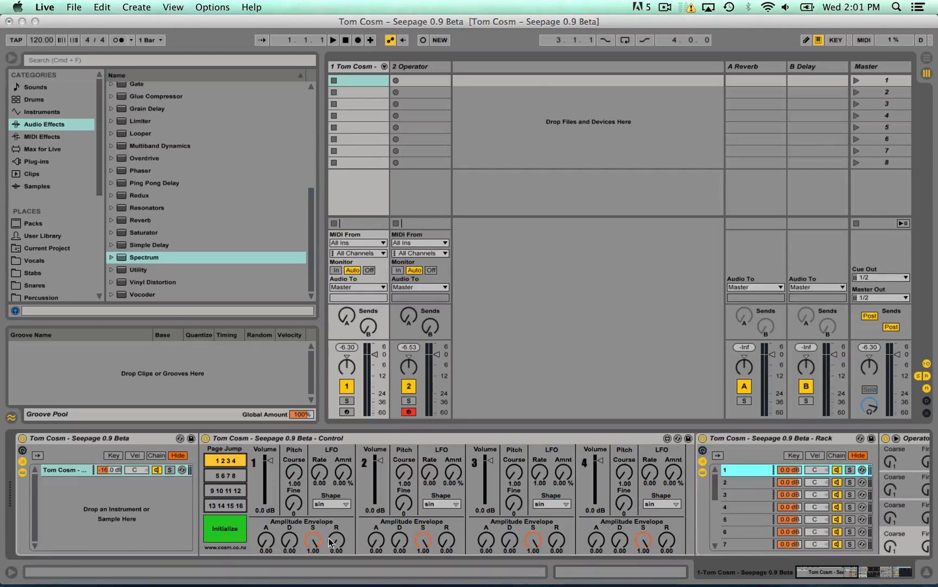
- Expand the Seepage track's Spectrum into the large display and arm the track
scroll(423, 502, right, 15)
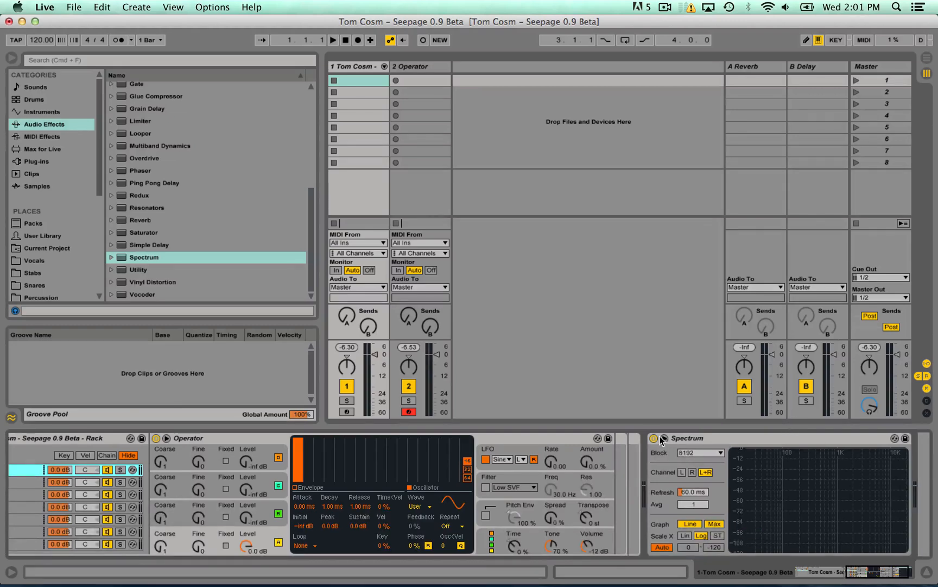
click(664, 437)
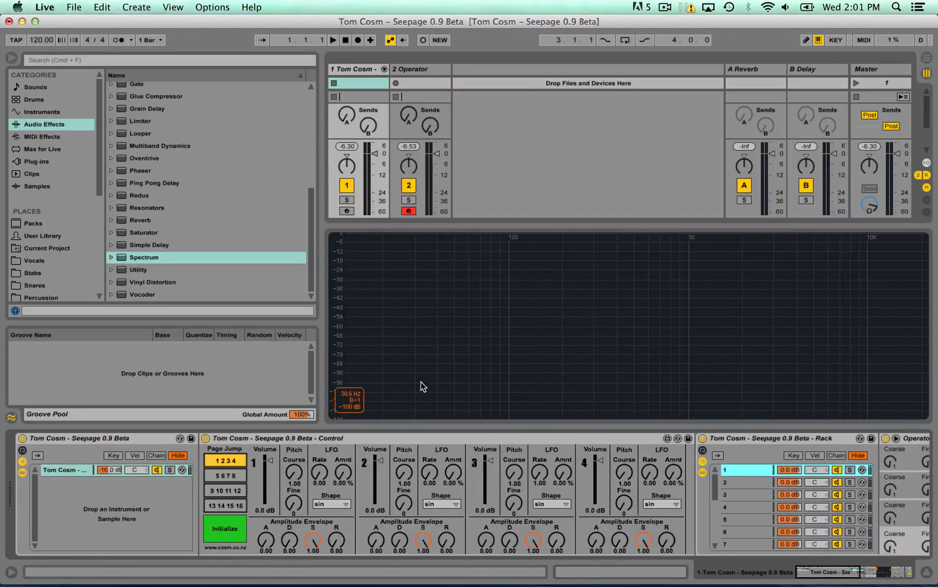
click(347, 210)
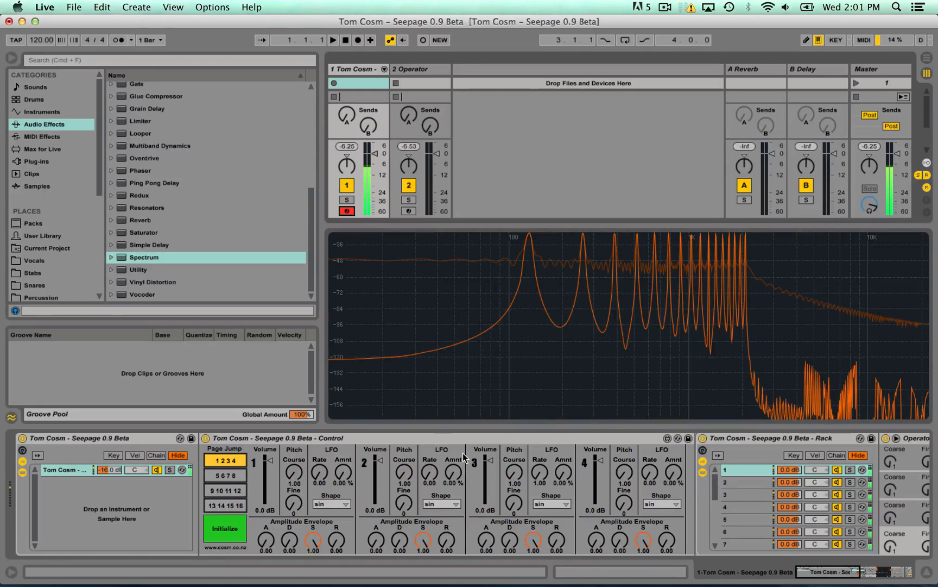
- Lower the volumes of Seepage oscillators 2 and 3, and set oscillator 10's volume to -35 dB
mouse_move(389, 470)
mouse_down()
mouse_move(388, 511)
mouse_move(389, 491)
mouse_up()
drag(490, 462, 489, 480)
click(228, 488)
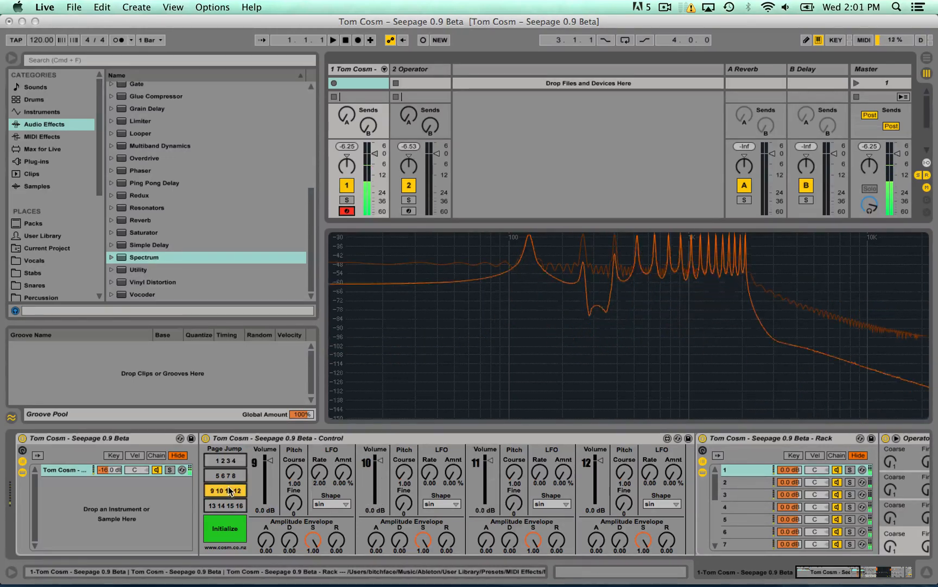
drag(383, 459, 383, 482)
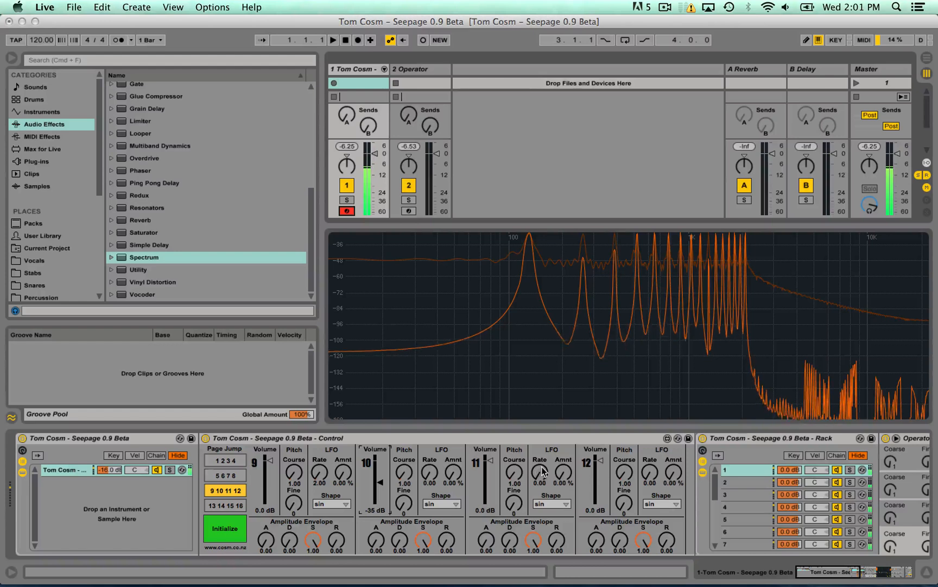
- Apply LFO modulation to oscillators 11 and 12, with rate 75 for oscillator 11 and rate 101 with about 14.2 % amount for oscillator 12
drag(565, 473, 565, 464)
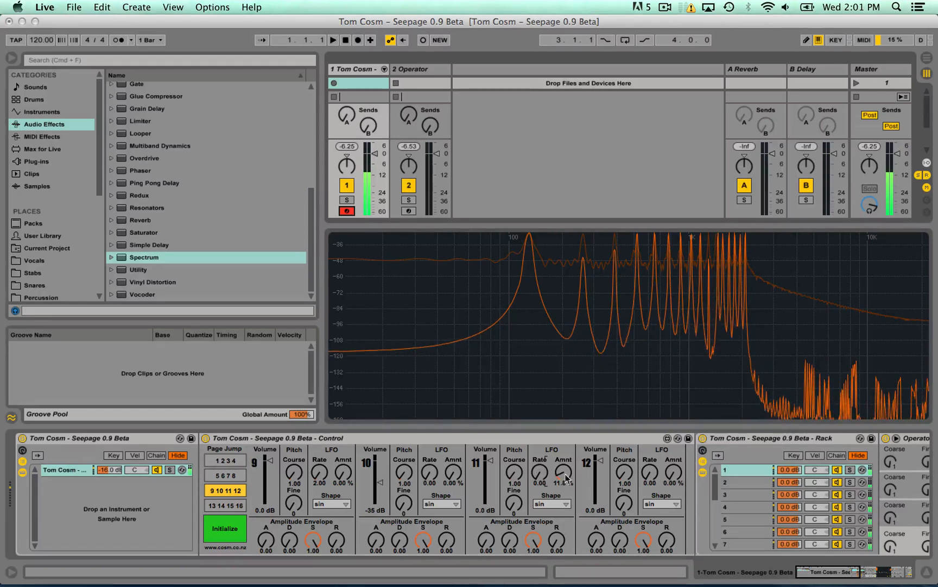
drag(540, 472, 540, 460)
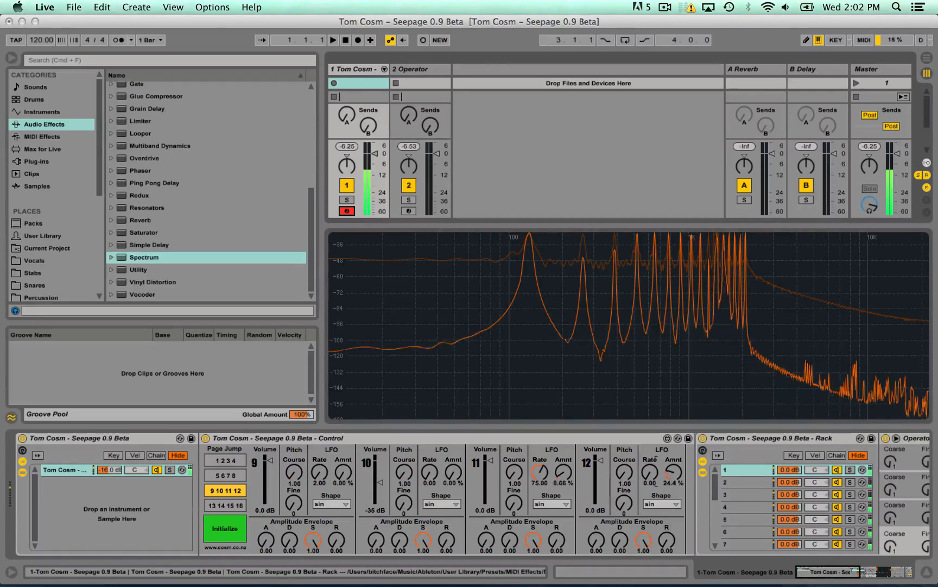
drag(673, 473, 673, 468)
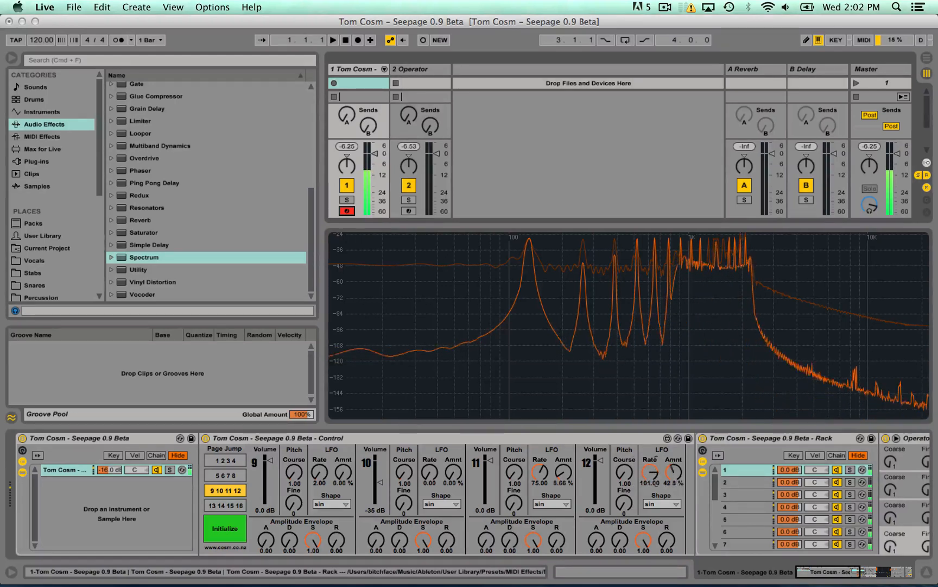
drag(673, 472, 673, 476)
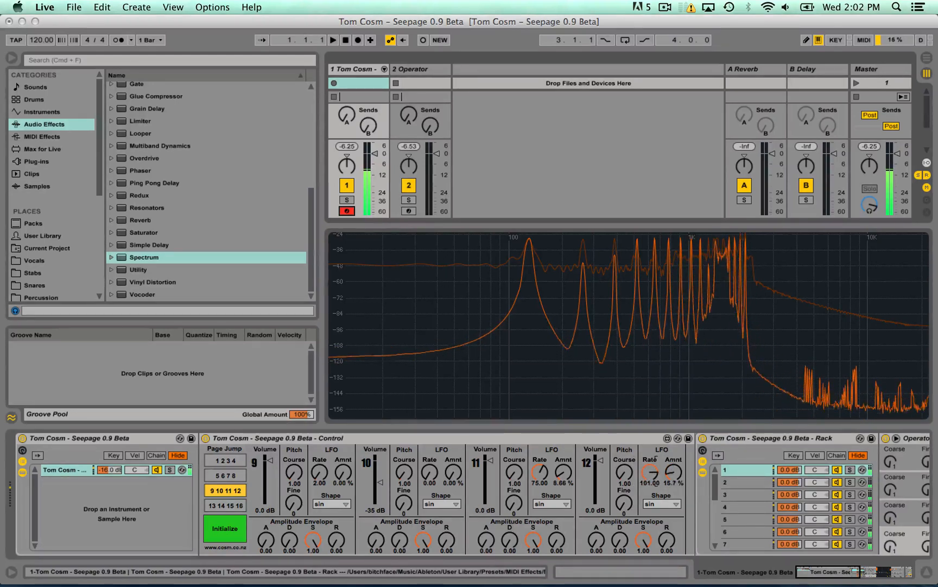
- Lower the computer keyboard's octave range to C0–D1 and add a Reverb after the Spectrum on the Seepage track
key(z)
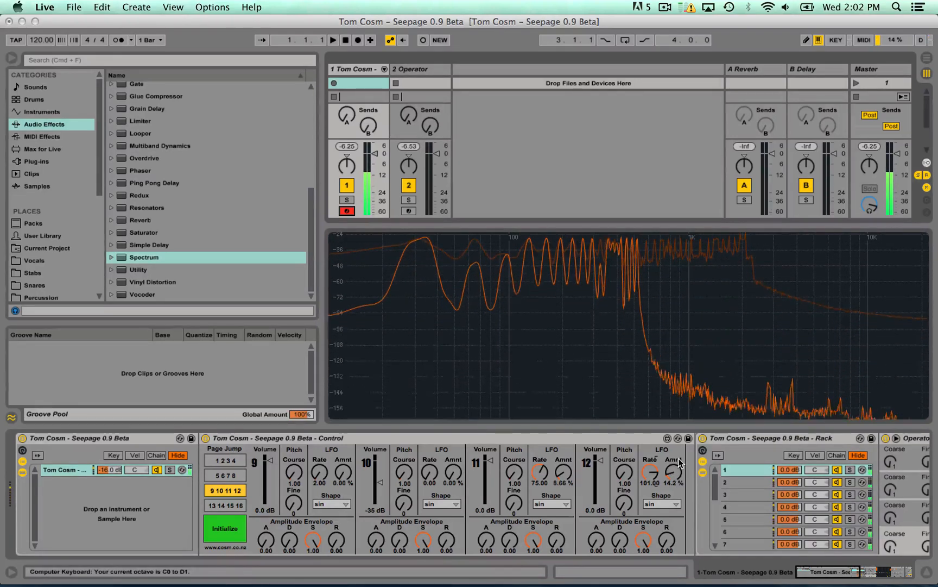
double_click(150, 220)
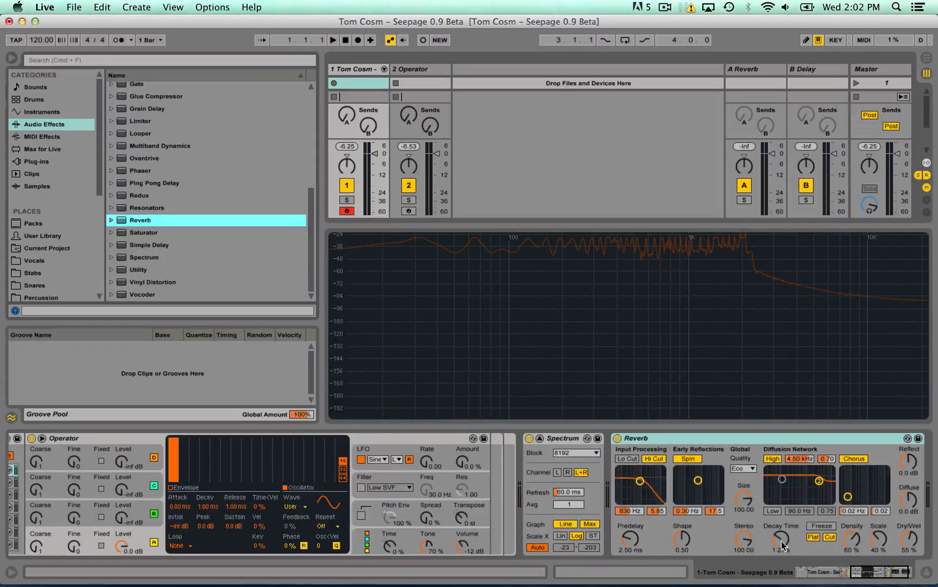
- Set the Reverb's decay time to 4.76 s and its dry/wet to 58 %, testing with a held note
drag(781, 539, 781, 516)
key(a)
click(910, 538)
drag(909, 539, 909, 537)
click(776, 542)
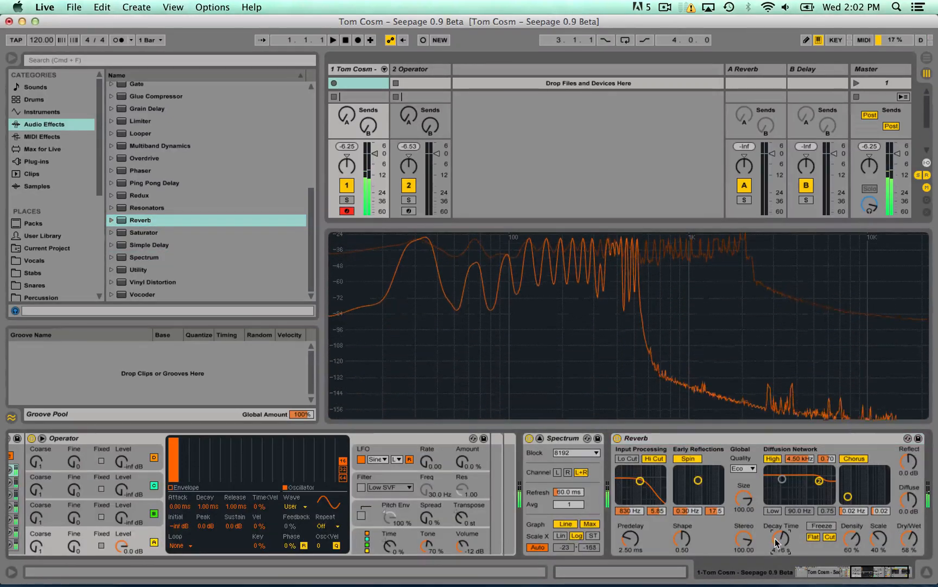
- Raise Seepage oscillator 2's volume to 0.0 dB and set its amplitude envelope attack to 0.82
scroll(324, 468, left, 15)
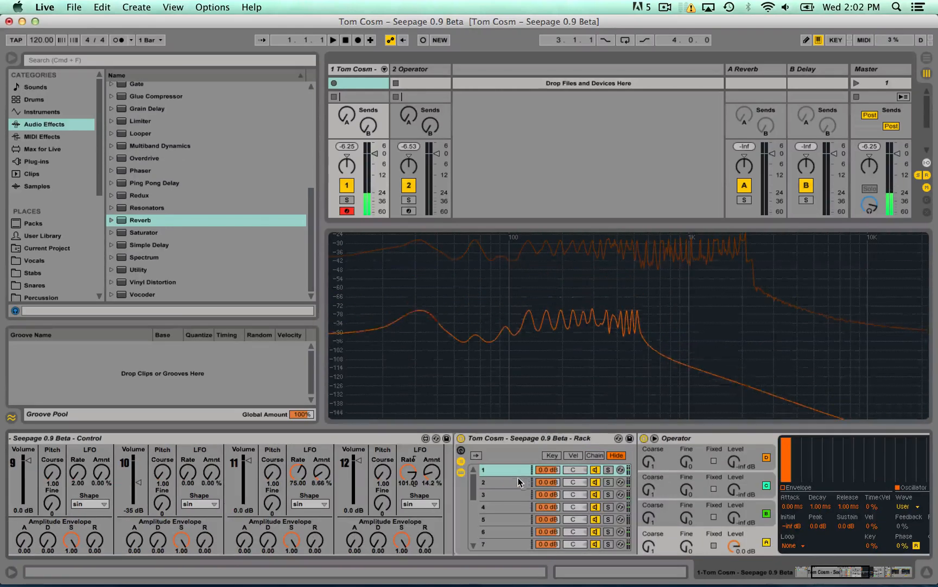
scroll(325, 469, left, 5)
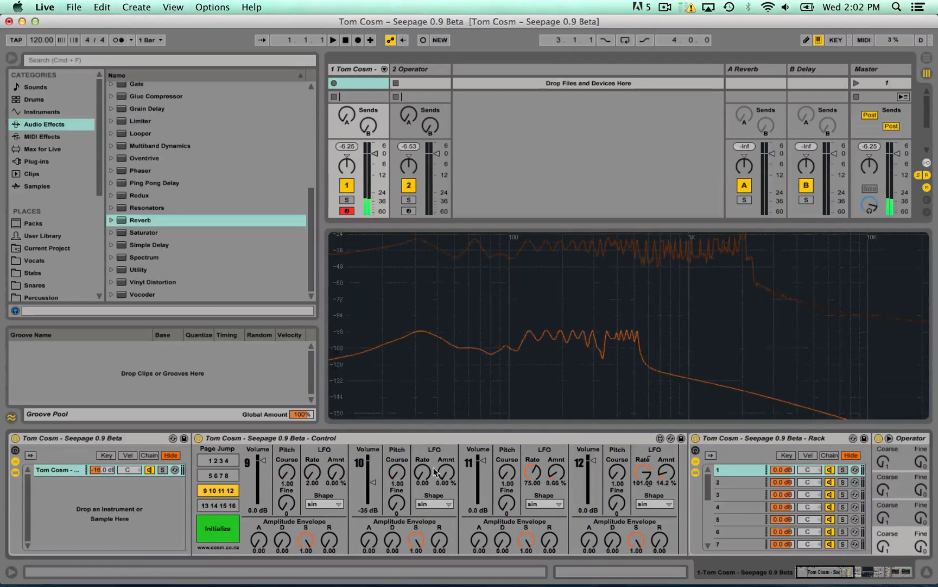
click(224, 462)
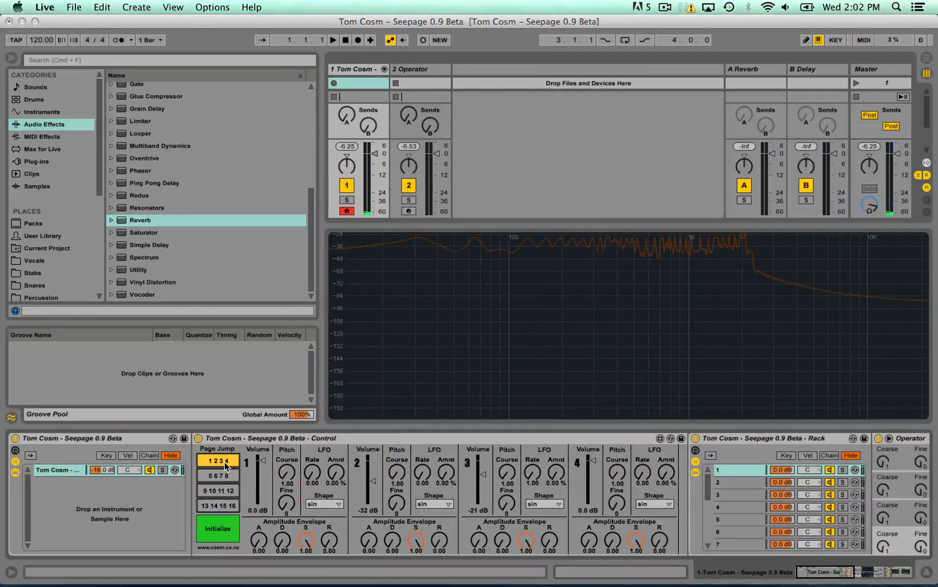
key(a)
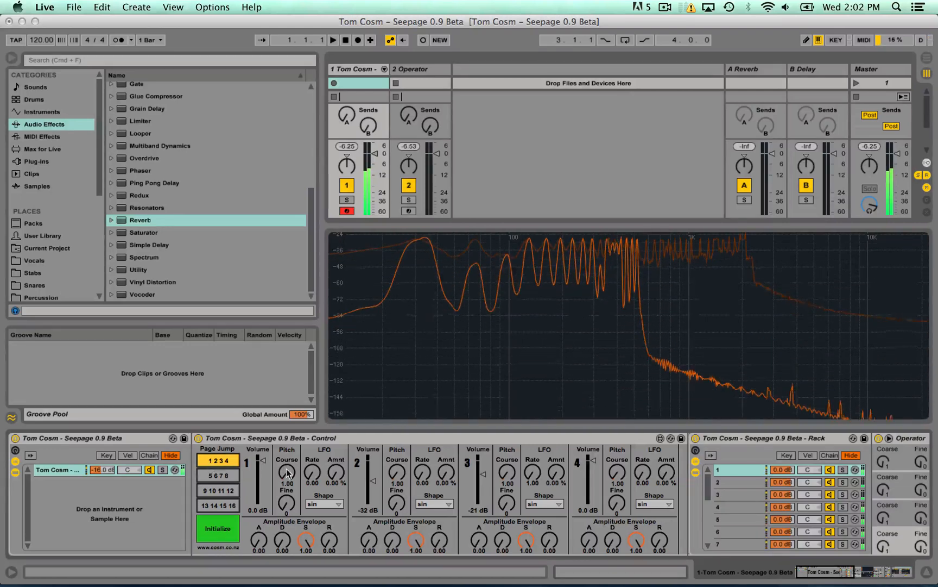
drag(367, 482, 372, 479)
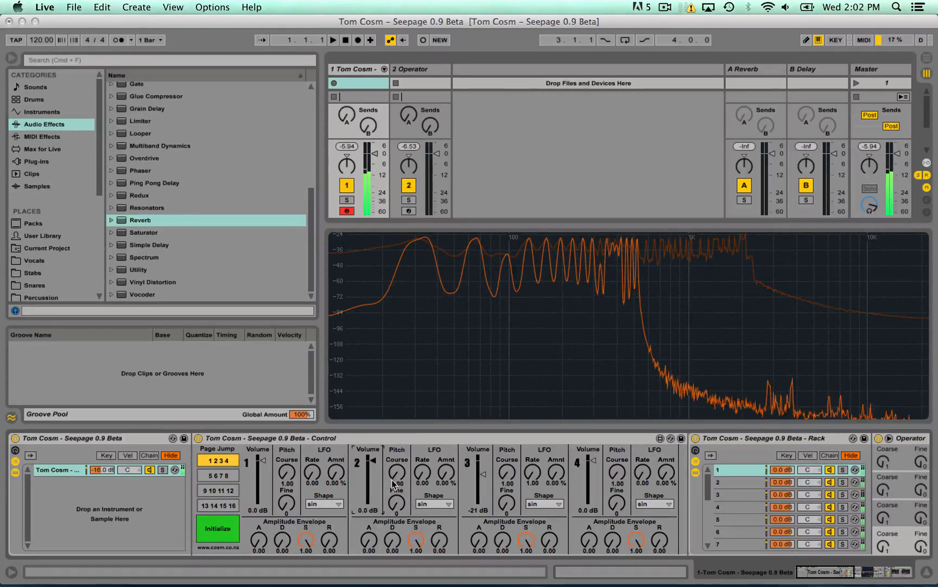
drag(368, 541, 368, 513)
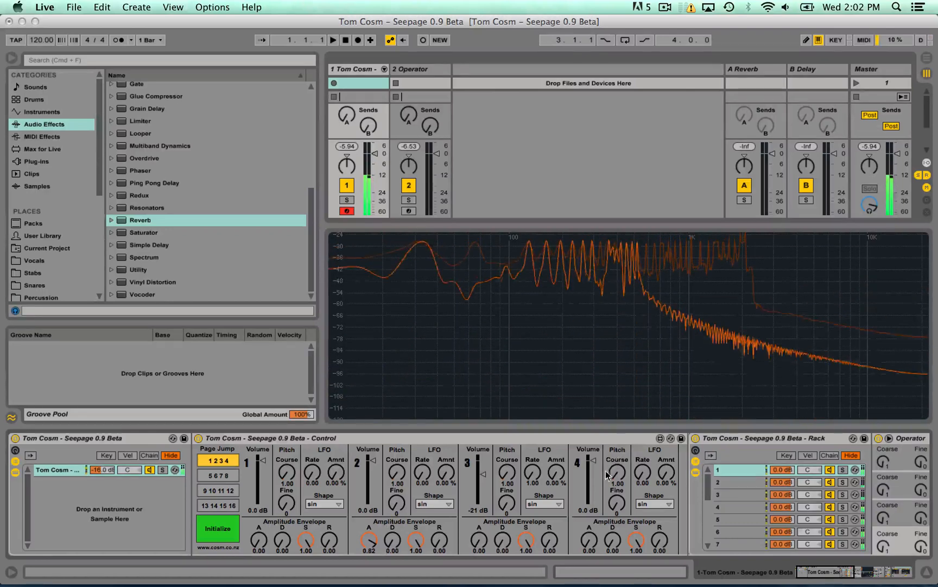
- Give oscillator 4 an amplitude envelope with decay 0.77 and sustain 0.00, and an LFO with rate 101 and amount 94.5 %
drag(636, 540, 636, 582)
drag(613, 540, 613, 522)
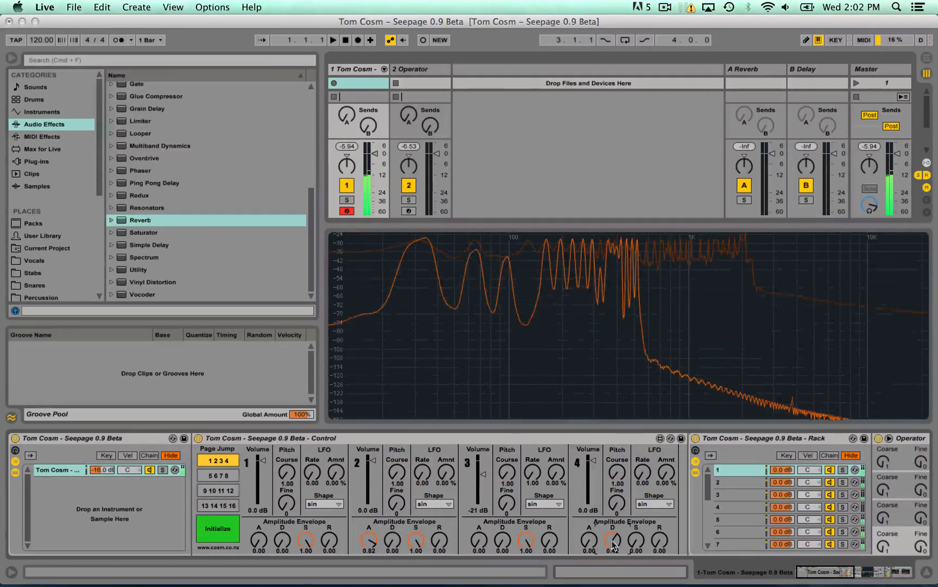
drag(612, 545, 618, 537)
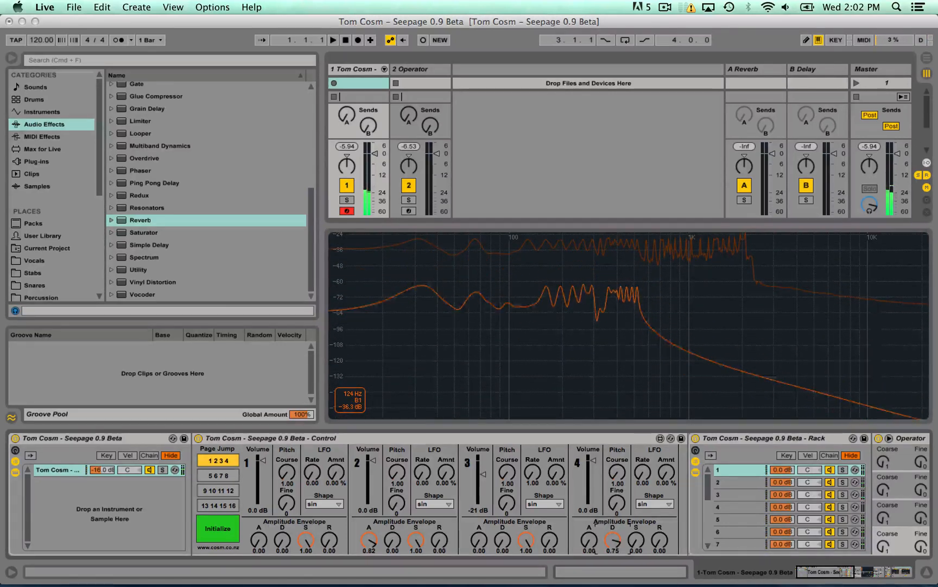
drag(615, 540, 617, 536)
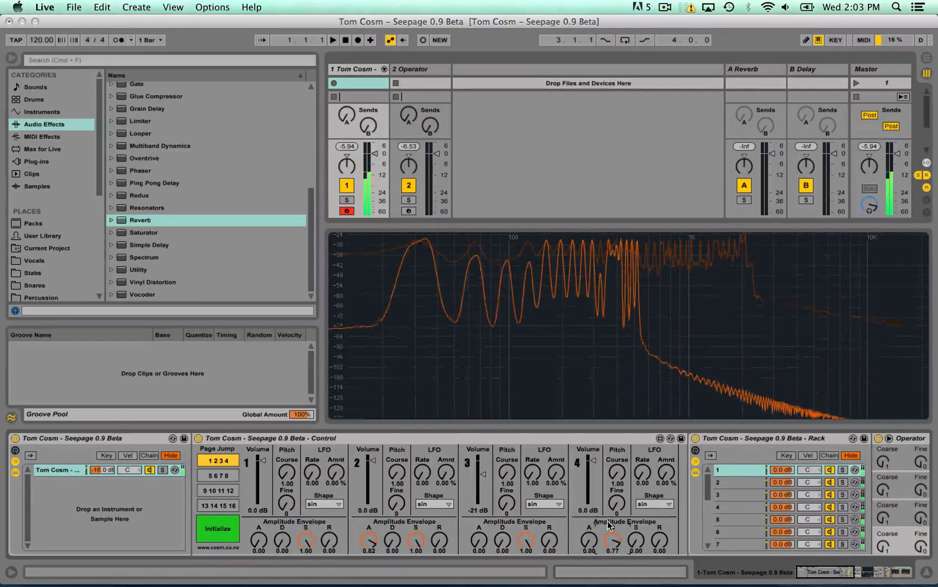
mouse_move(665, 473)
mouse_down()
mouse_move(665, 455)
mouse_move(644, 478)
mouse_move(658, 473)
mouse_up()
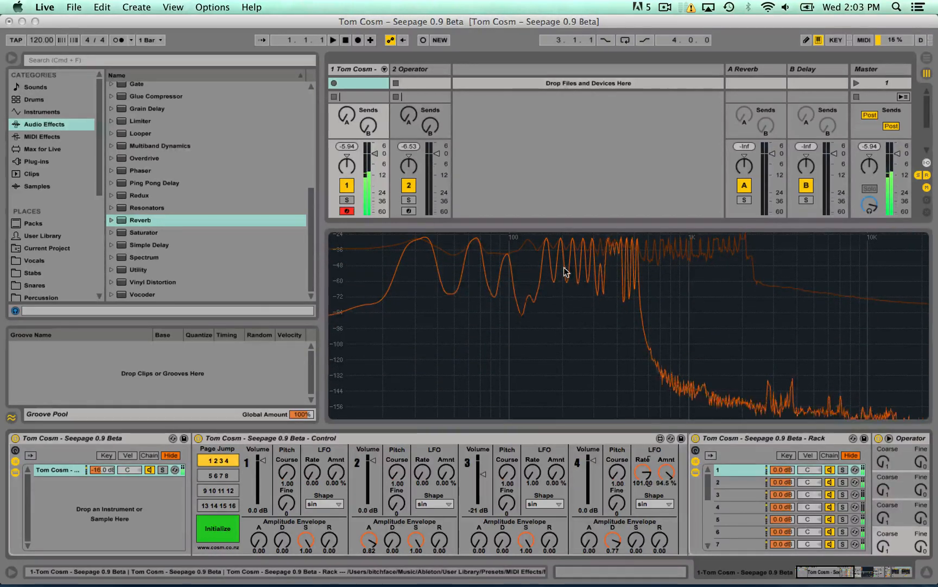
- Set oscillator 5's LFO to rate 85, amount 100 % and the swup shape
click(217, 474)
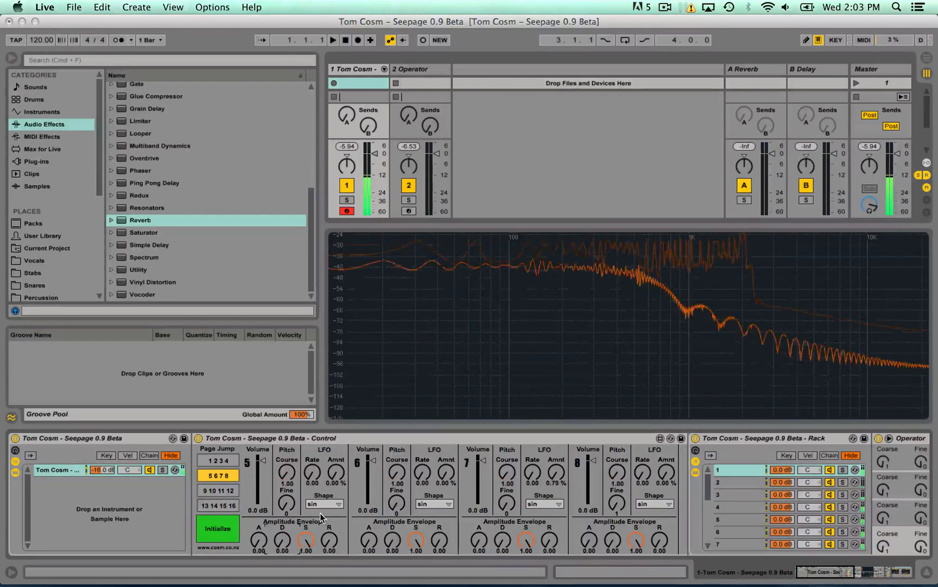
drag(326, 477, 336, 457)
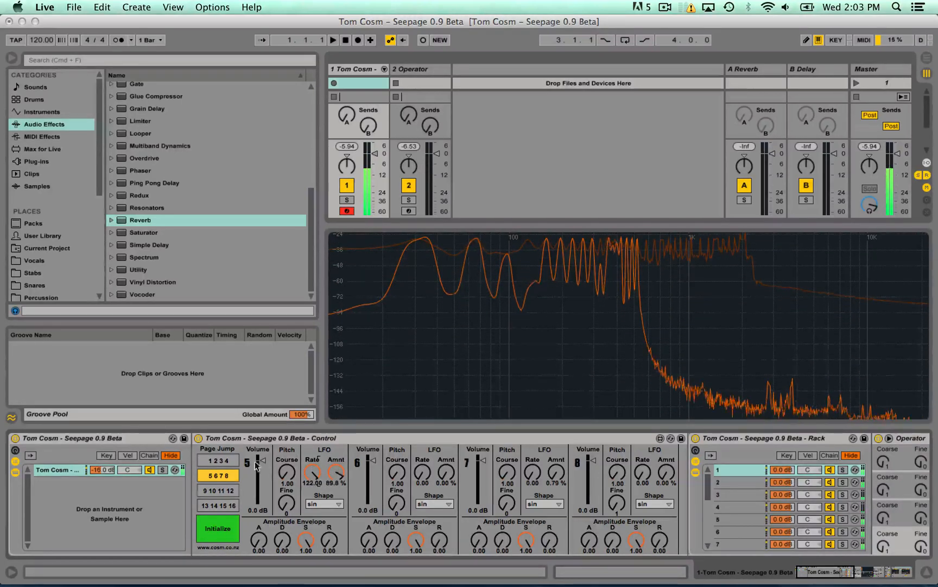
drag(336, 473, 352, 435)
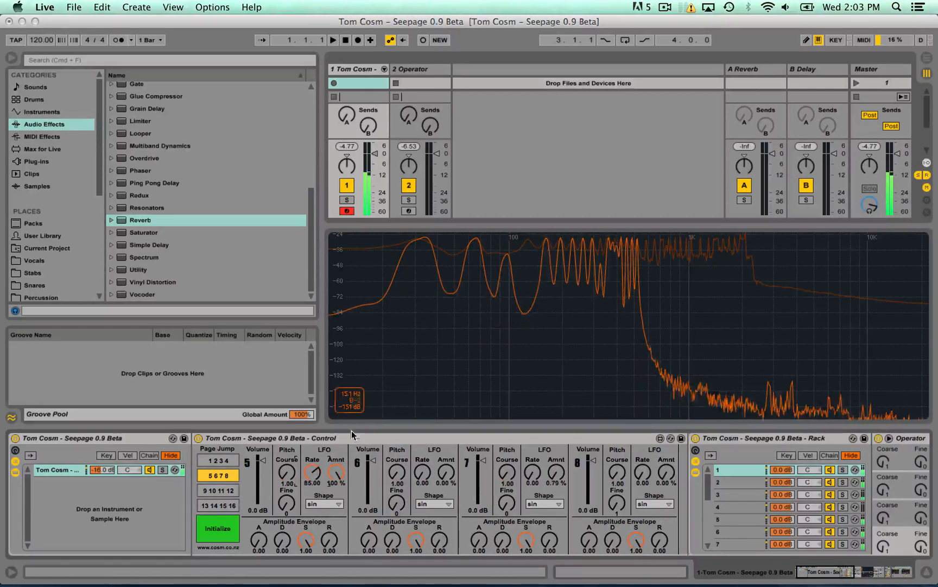
click(323, 503)
click(334, 463)
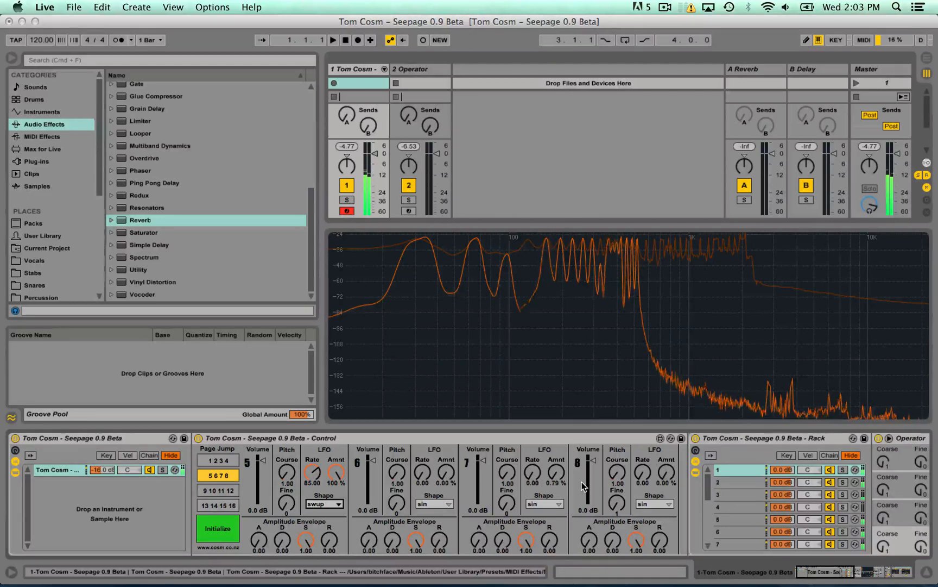
key(XF86AudioRaiseVolume)
key(XF86AudioRaiseVolume)
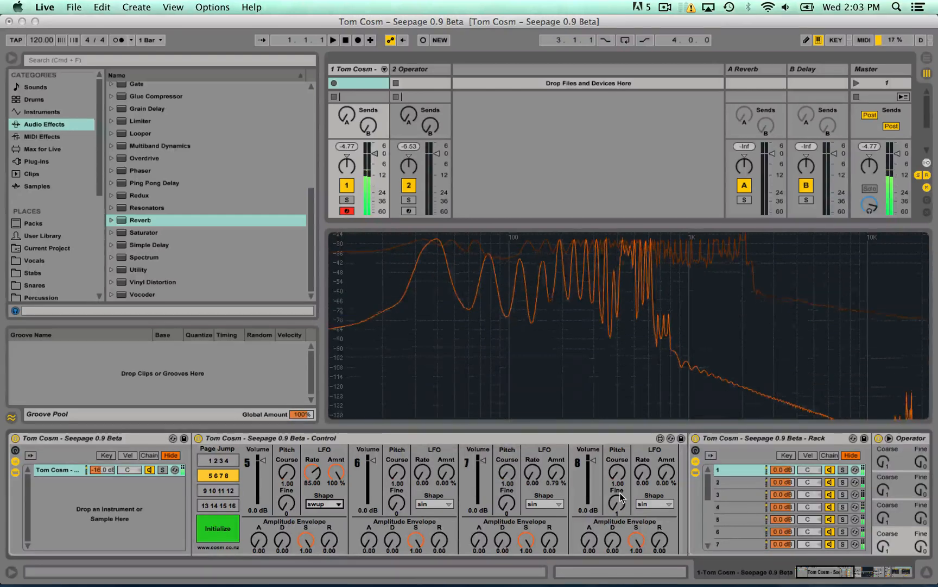
- Set oscillator 14's LFO to rate 71, amount 60.6 % and the swdown shape
click(207, 490)
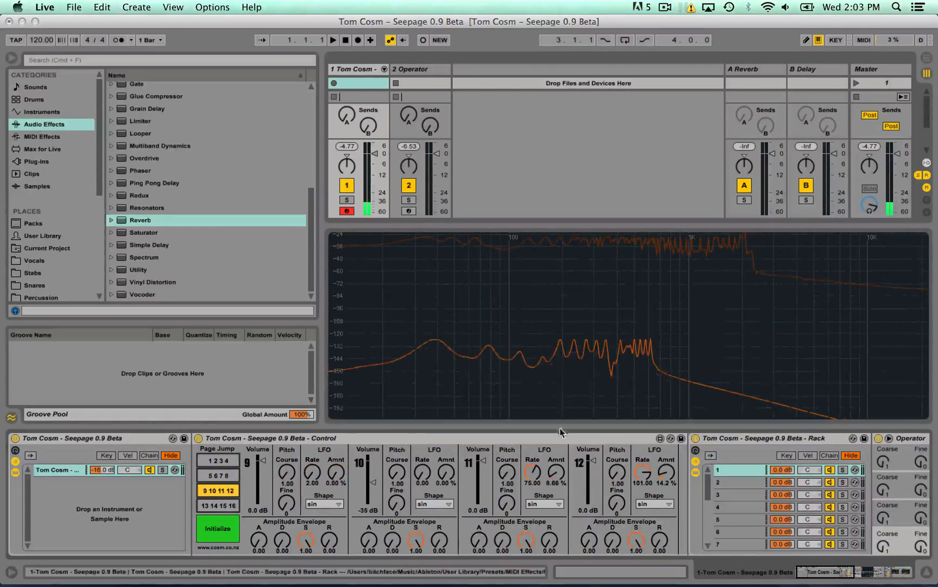
click(222, 507)
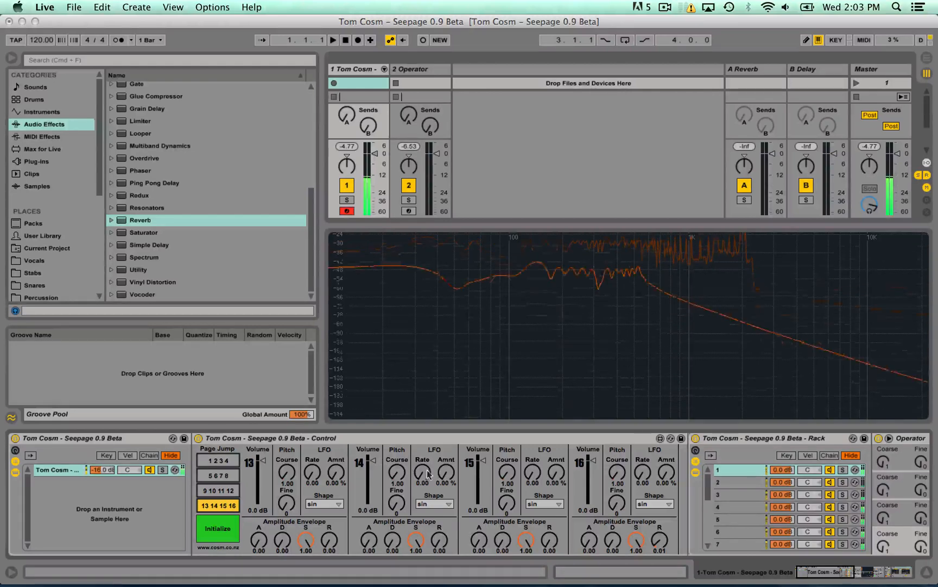
drag(446, 476, 445, 453)
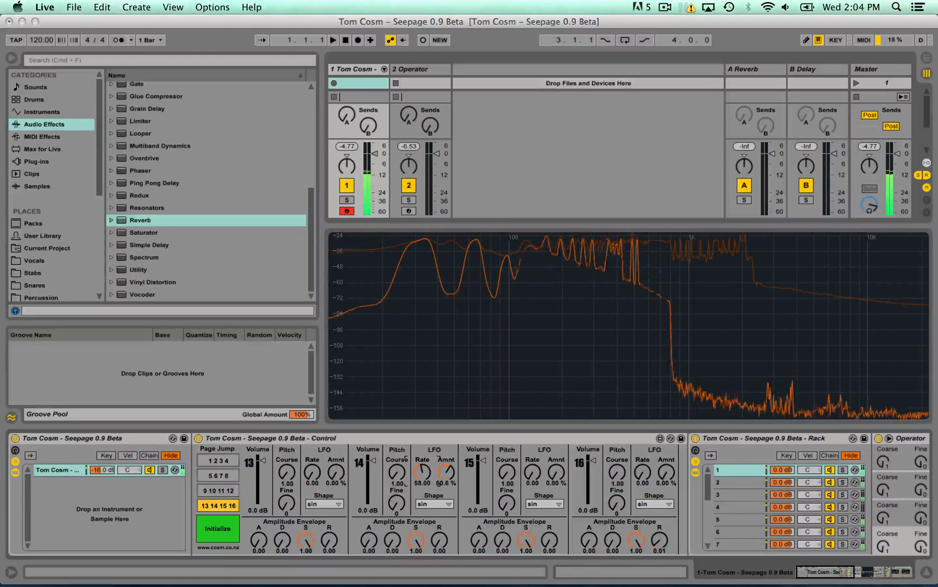
click(434, 503)
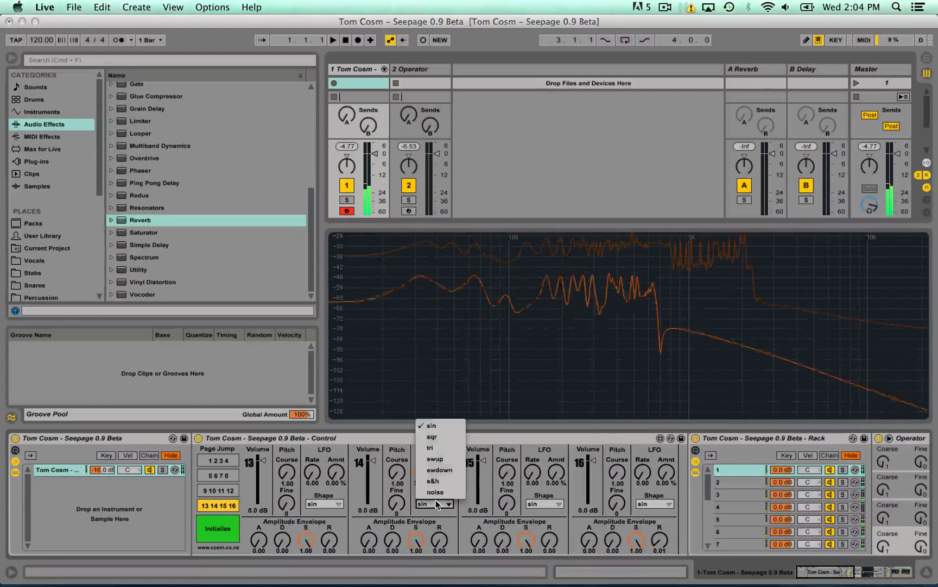
click(439, 471)
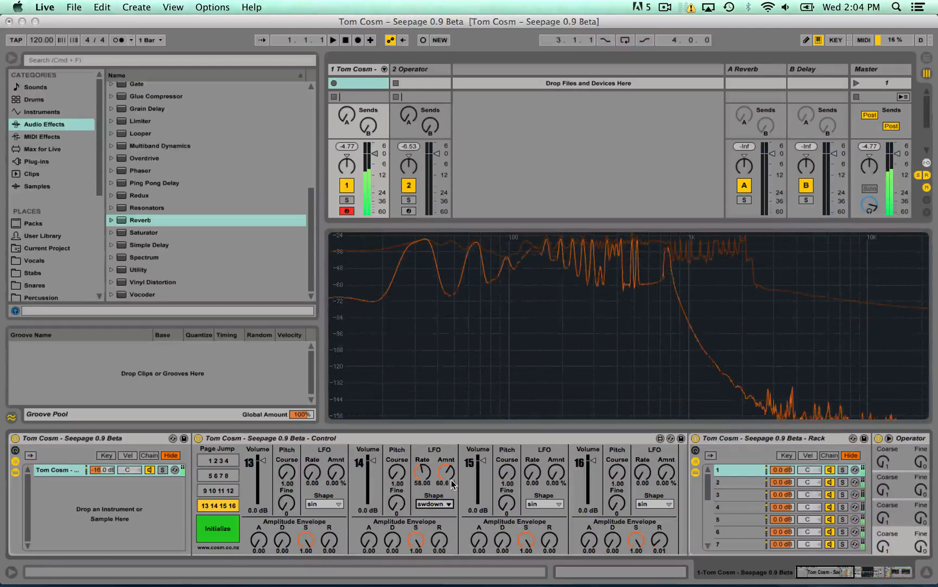
drag(423, 474, 423, 467)
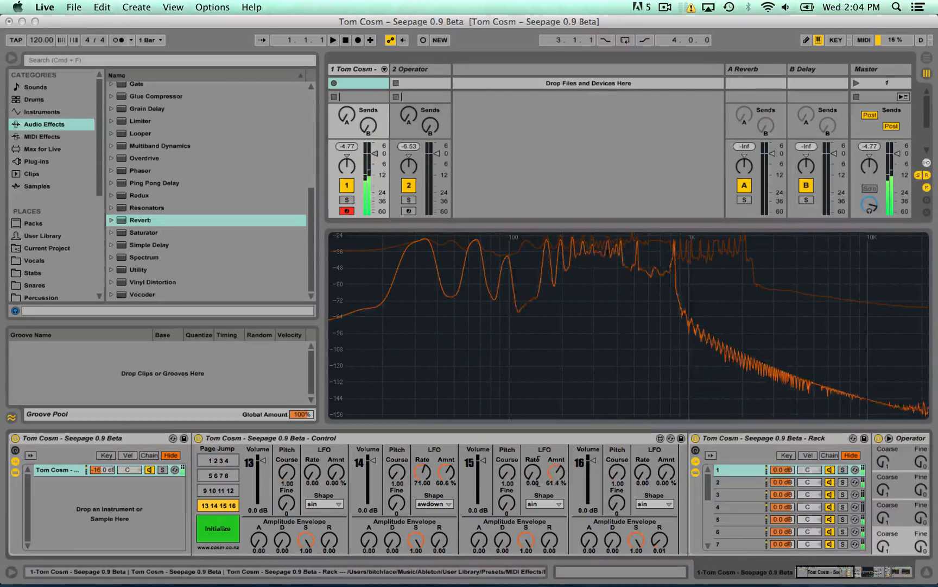
- Set oscillator 15's LFO to the sqr shape with rate 84 and amount 43.3 %
drag(556, 473, 556, 470)
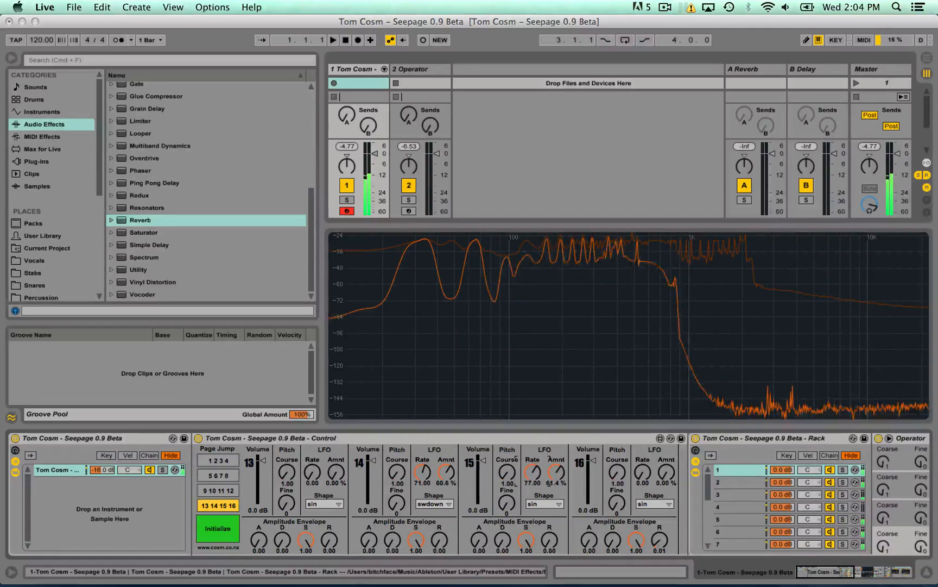
click(543, 505)
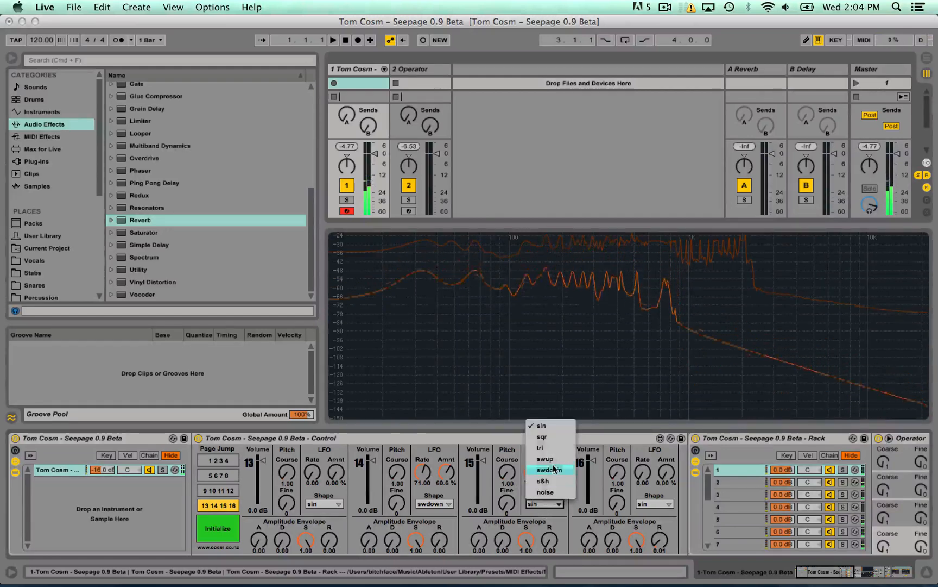
click(547, 436)
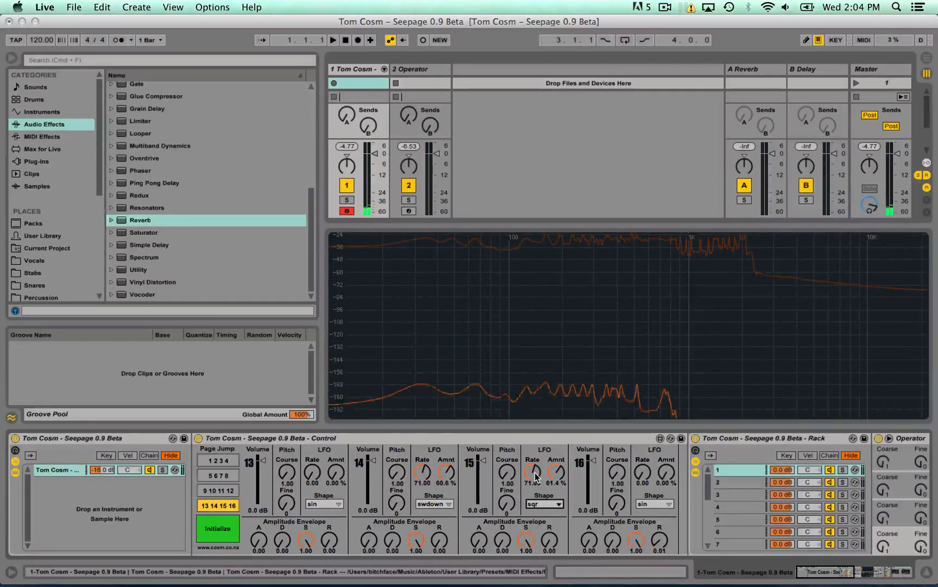
mouse_move(533, 471)
mouse_down()
mouse_move(537, 449)
mouse_move(532, 486)
mouse_up()
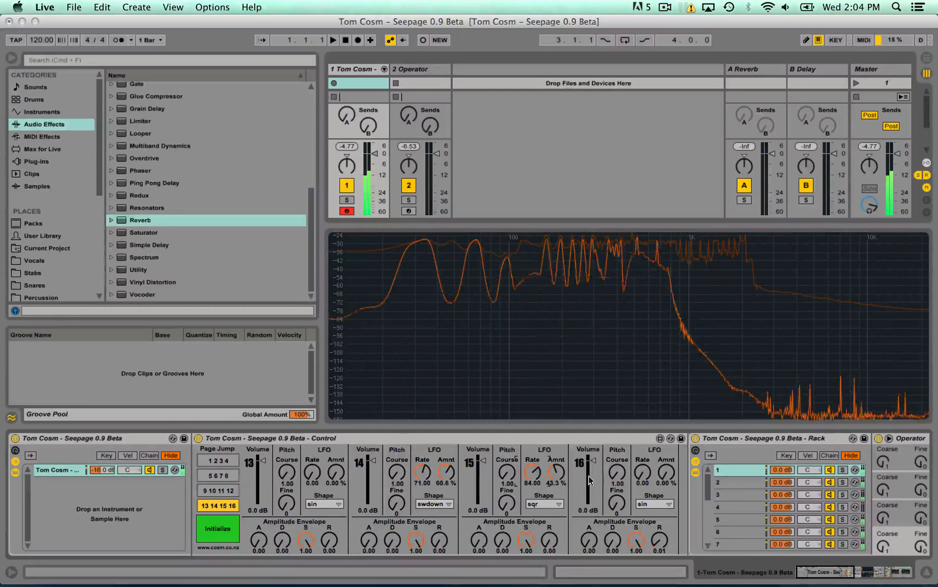
- Set oscillator 16's LFO to rate 105 and amount 11.0 %, and shift the computer keyboard's octave range to C2–D3
mouse_move(655, 477)
mouse_down()
mouse_move(655, 465)
mouse_move(643, 471)
mouse_up()
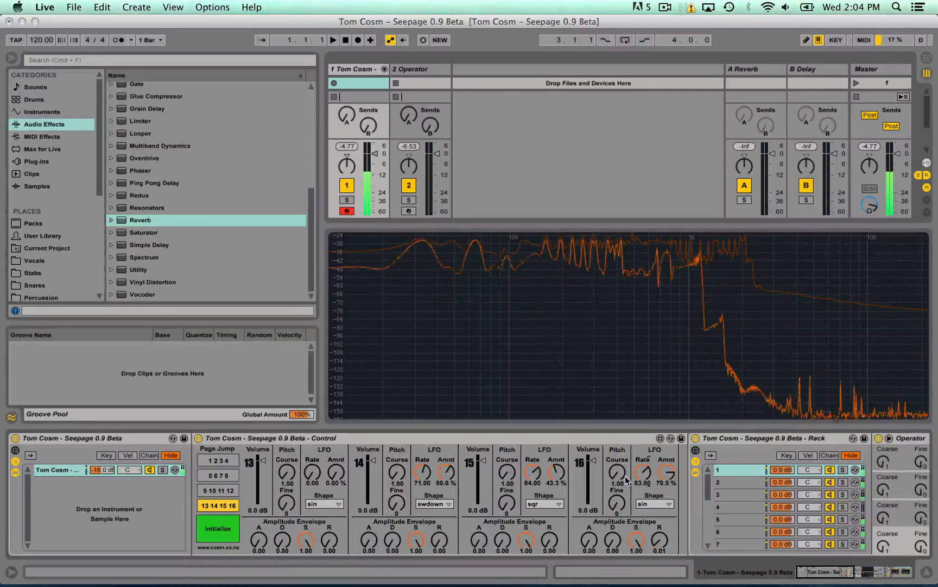
drag(643, 472, 667, 477)
drag(644, 474, 667, 494)
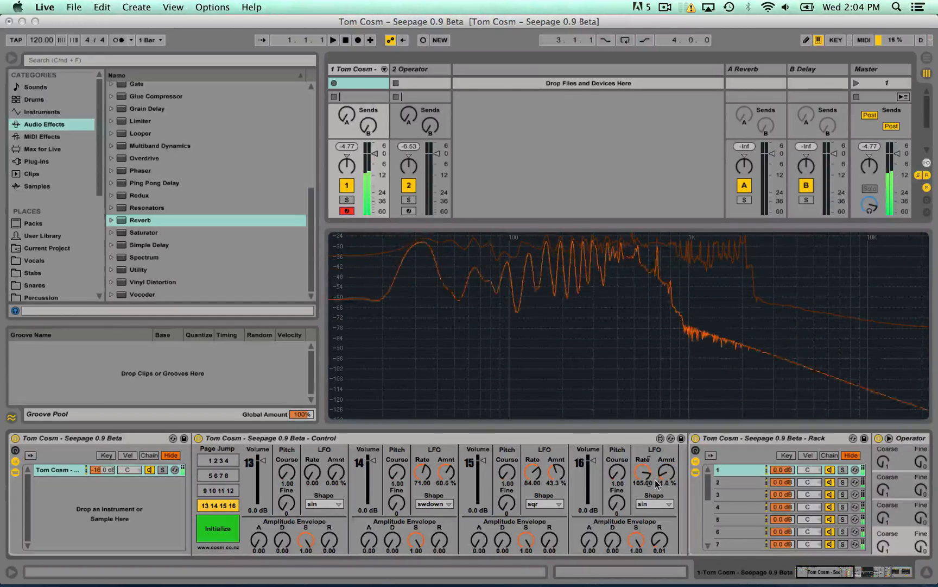
key(z)
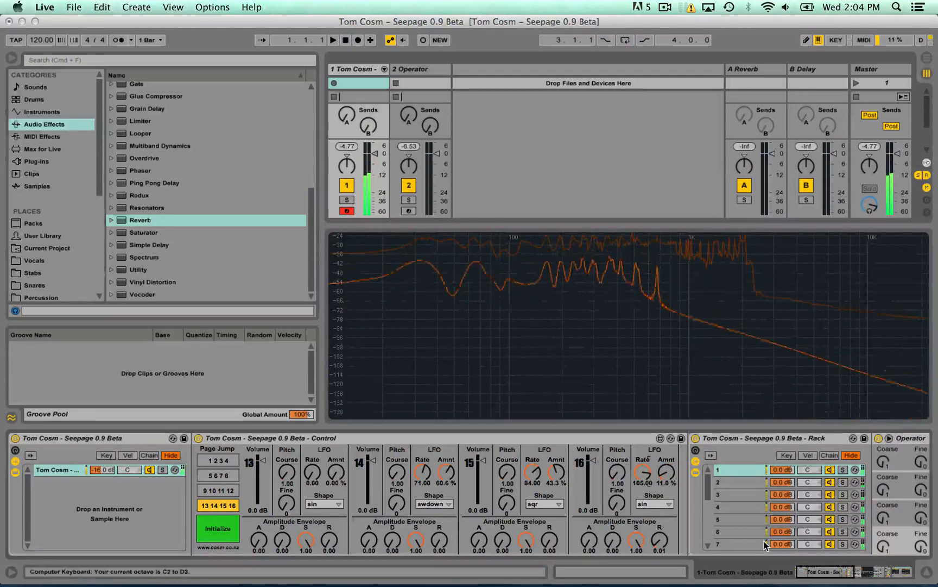
- Insert a Redux between the Spectrum and Reverb with downsample 8, and shorten the Reverb's decay time to 2.76 s
drag(847, 572, 892, 569)
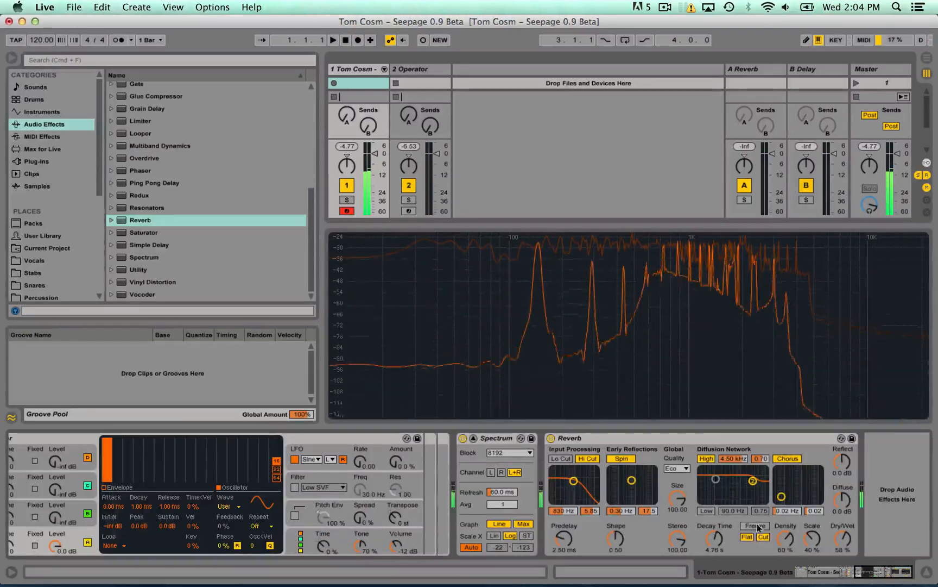
drag(139, 194, 572, 504)
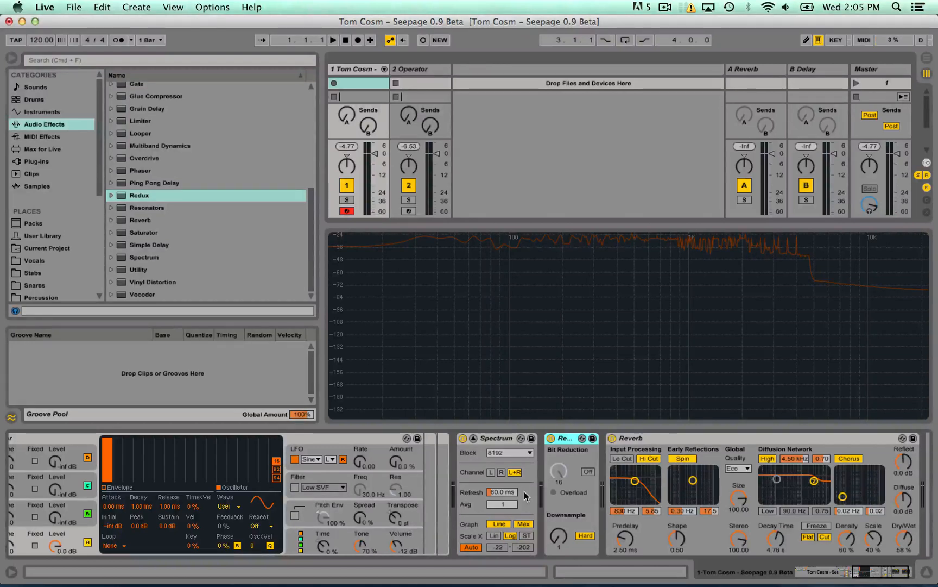
drag(557, 538, 557, 535)
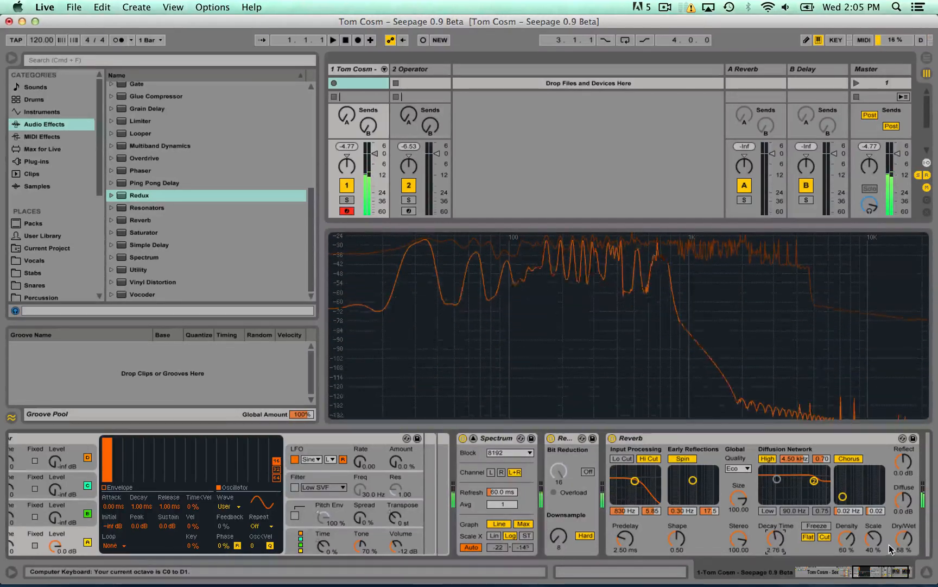
- Set oscillator 10 to -10 dB with LFO rate 73 and amount 61.4 %, and oscillator 12's LFO amount to 9.45 %
drag(878, 573, 701, 580)
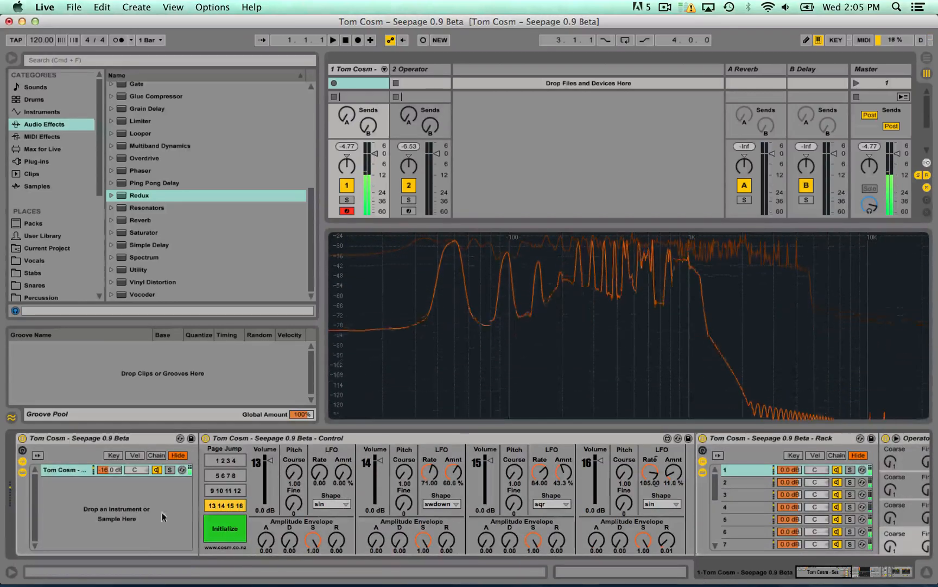
click(233, 491)
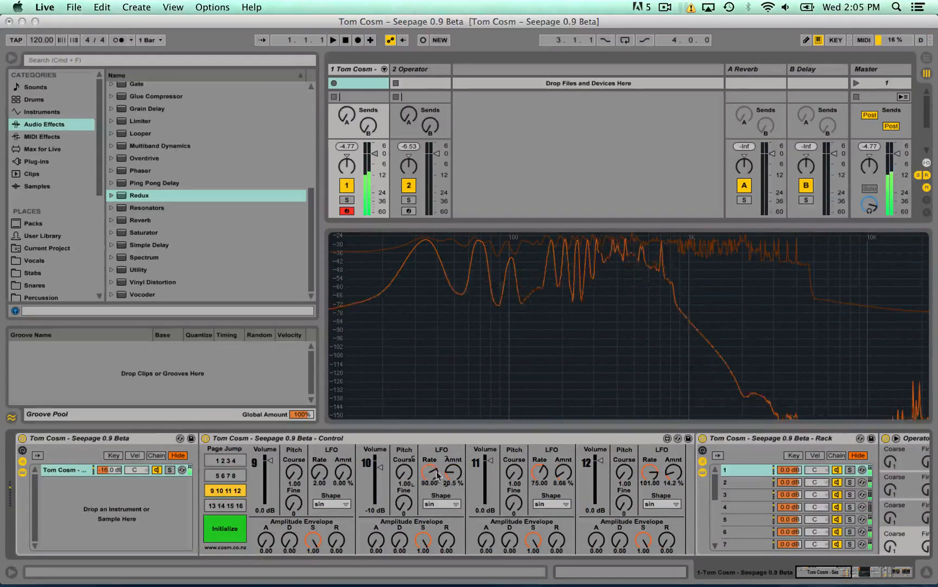
mouse_move(452, 472)
mouse_down()
mouse_move(451, 459)
mouse_move(433, 483)
mouse_move(452, 458)
mouse_up()
drag(673, 473, 674, 476)
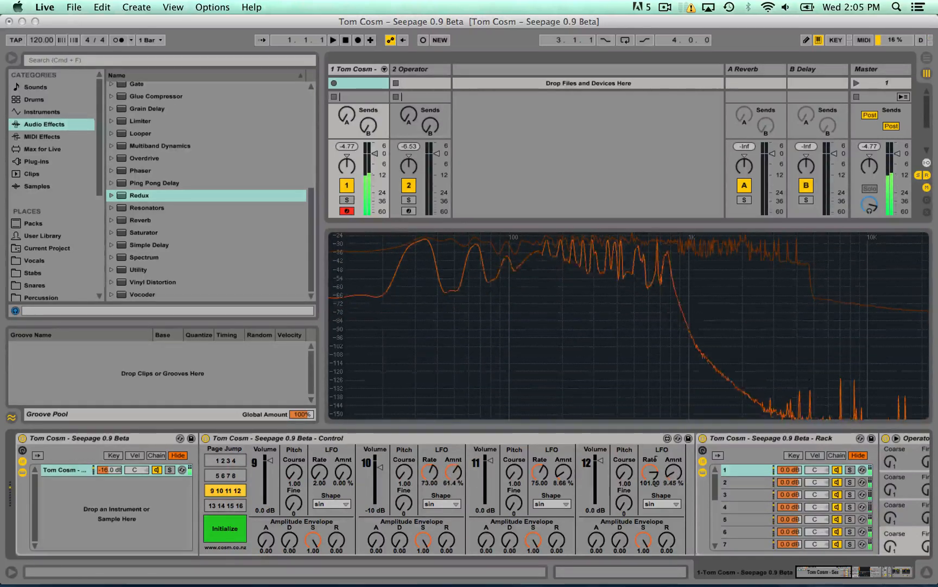
- Set oscillator 15's LFO to rate 92 and amount 24.4 %, and oscillator 14's LFO to rate 81 and amount 33.1 %
click(233, 505)
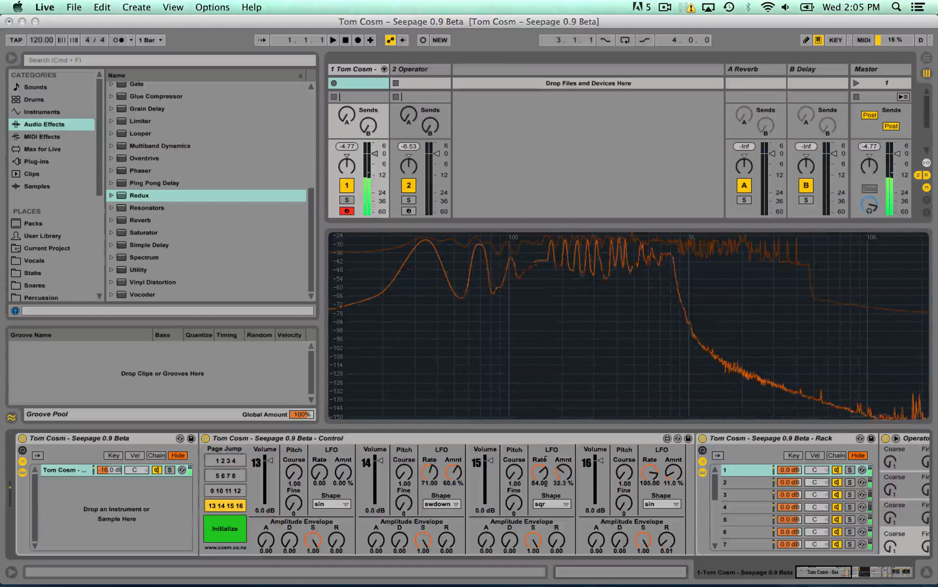
drag(563, 472, 564, 478)
drag(453, 472, 453, 487)
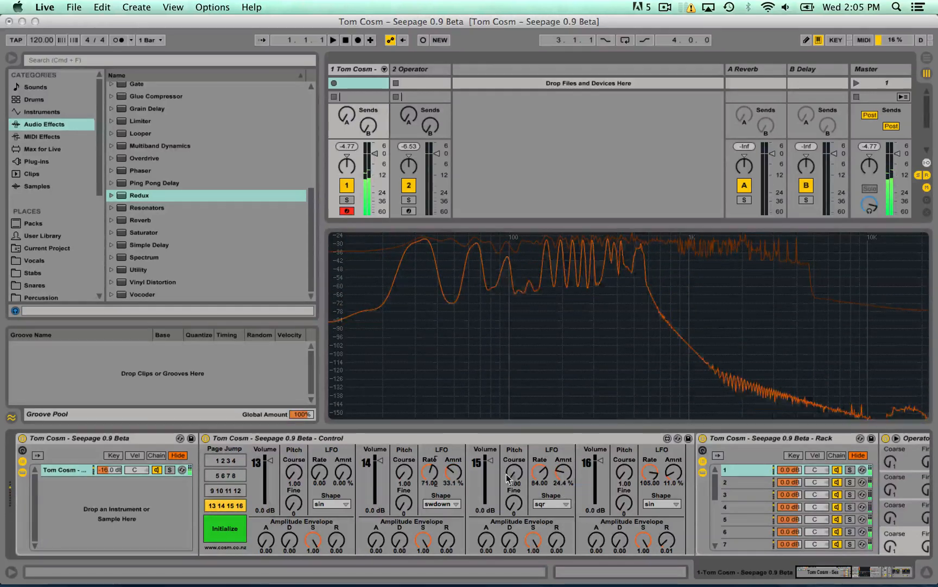
drag(540, 474, 540, 469)
drag(429, 475, 430, 470)
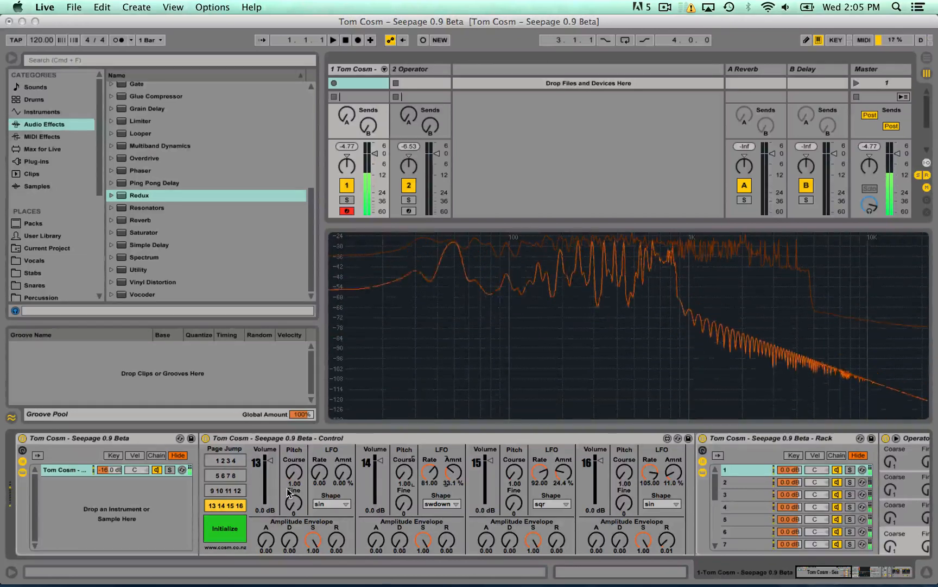
- Shift the computer keyboard's octave range up to C3–D4 and back down to C2–D3
key(z)
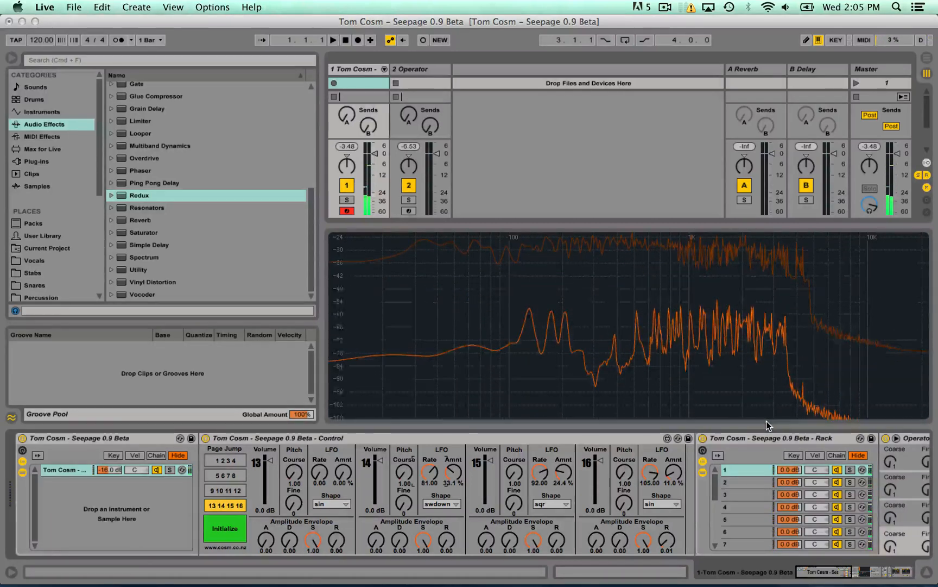
key(x)
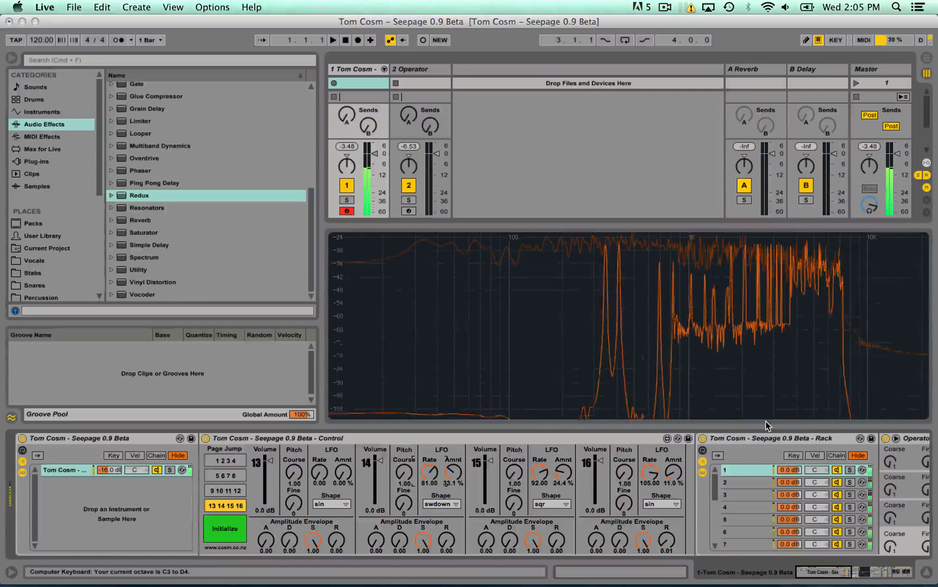
key(z)
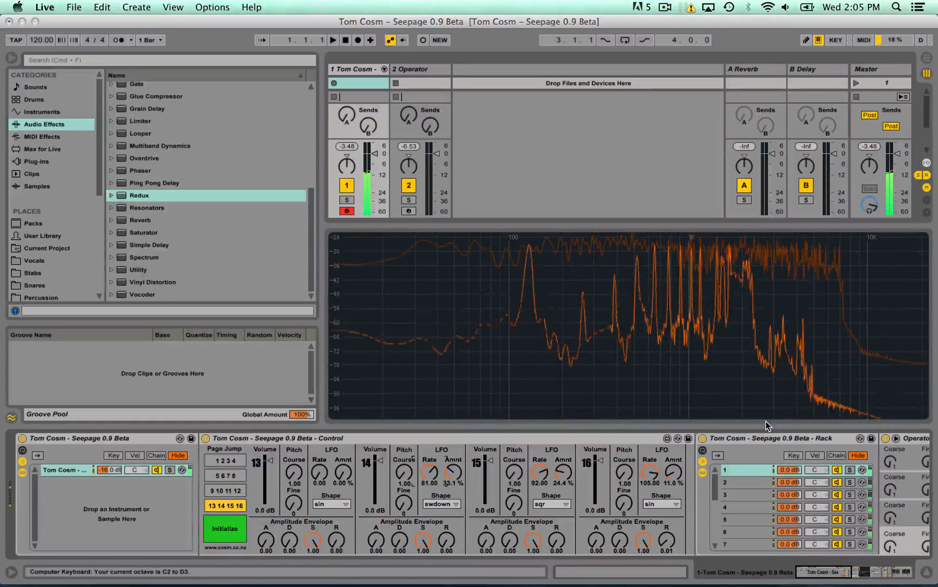
- Add a Ping Pong Delay after the Reverb with filter 1.85 kHz, bandwidth 1.79, unsynced delay time 102 ms and feedback 92 %
click(889, 577)
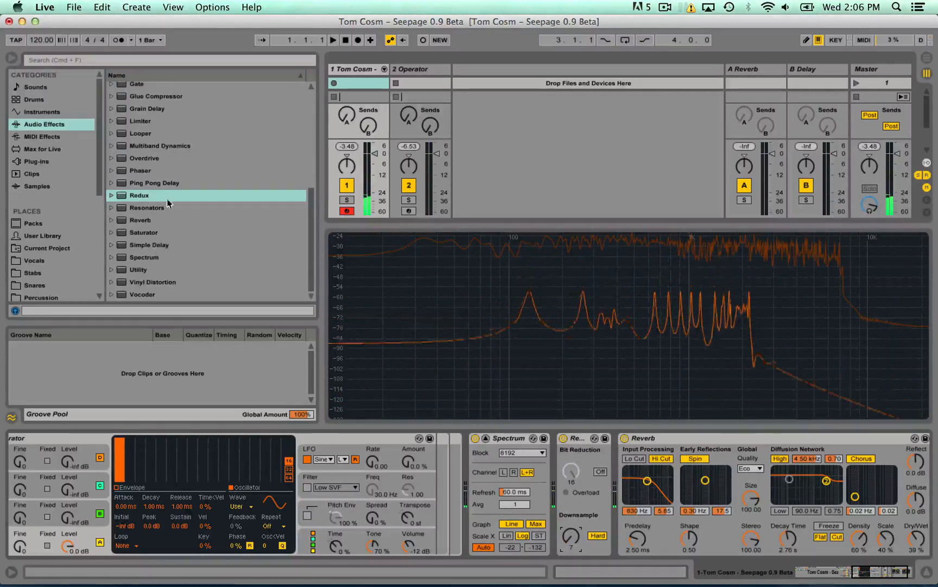
double_click(164, 185)
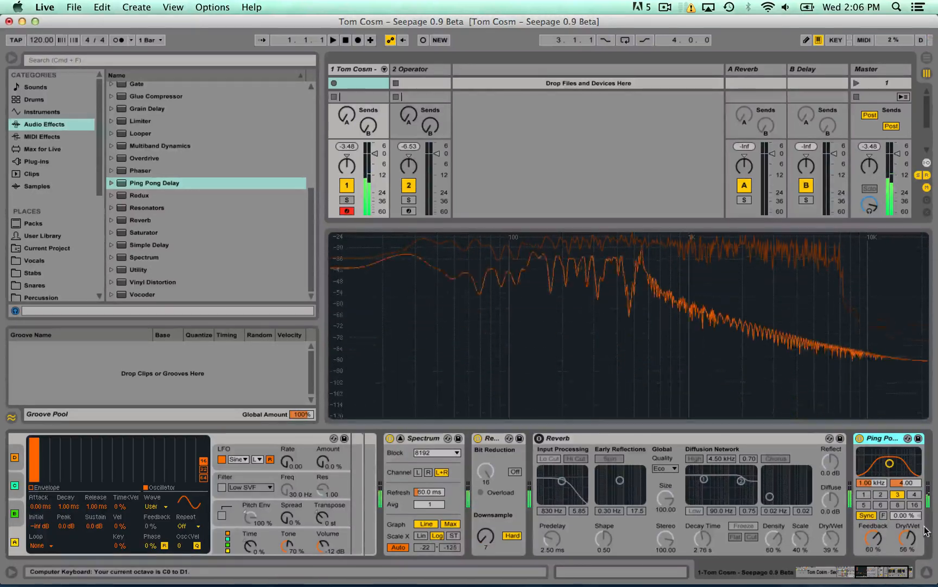
mouse_move(906, 468)
mouse_down()
mouse_move(913, 461)
mouse_move(868, 462)
mouse_move(896, 469)
mouse_up()
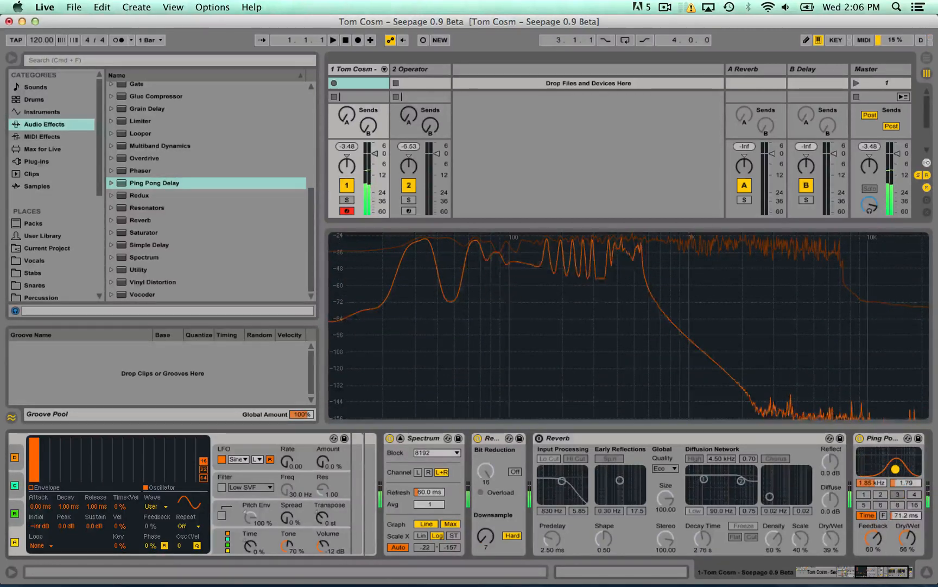
mouse_move(905, 516)
mouse_down()
mouse_move(905, 507)
mouse_move(904, 517)
mouse_move(876, 528)
mouse_move(906, 505)
mouse_up()
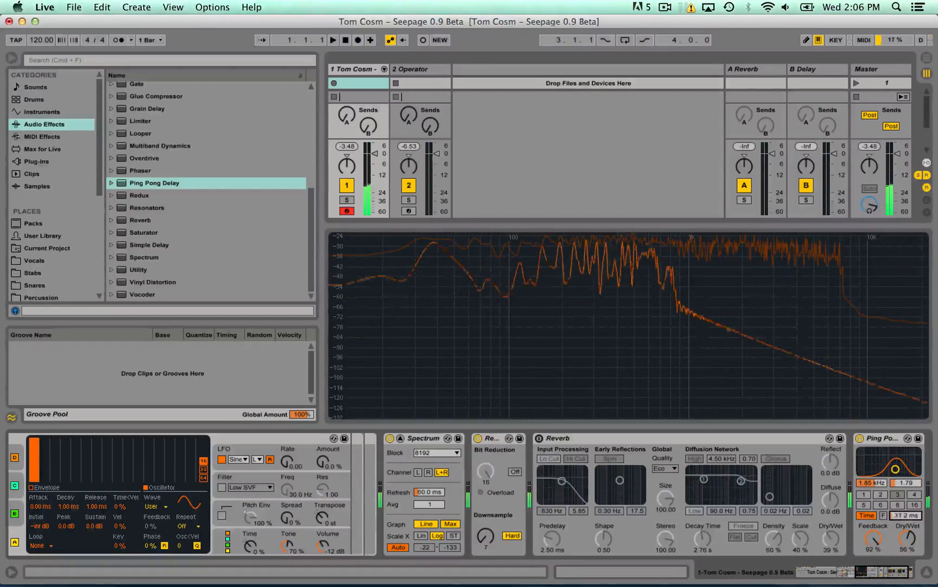
- Switch the Ping Pong Delay to Repitch mode and raise its delay time to 134 ms
right_click(882, 462)
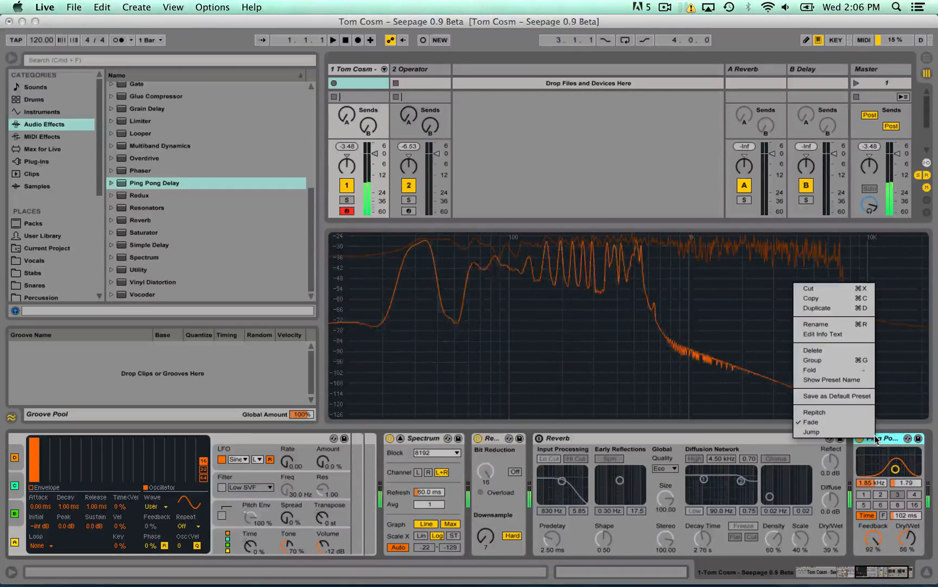
click(831, 412)
drag(906, 515, 906, 505)
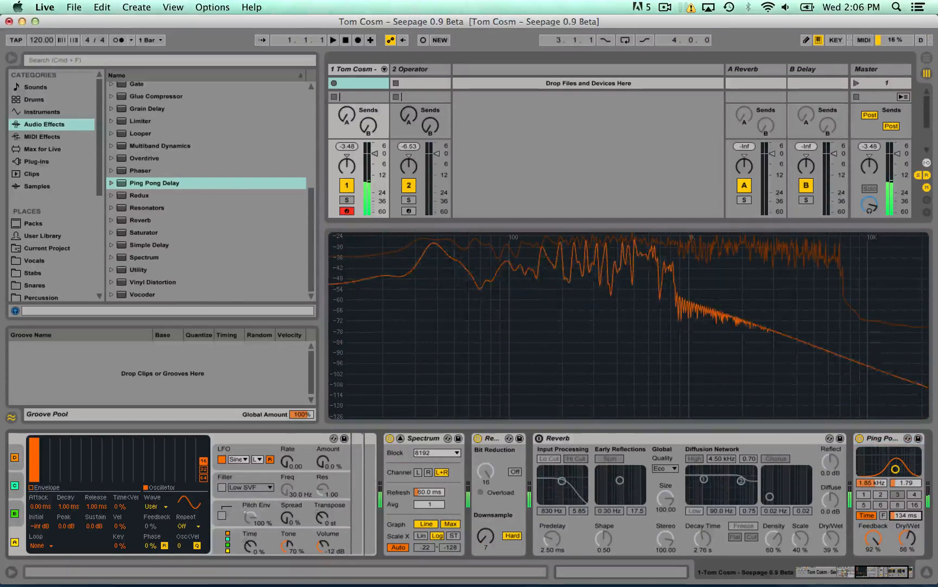
- Set the Ping Pong Delay's filter to 1.33 kHz with bandwidth 5.39 and shorten its delay time to 47.8 ms
drag(906, 506, 904, 531)
drag(896, 468, 892, 459)
mouse_move(906, 515)
mouse_down()
mouse_move(906, 543)
mouse_move(906, 535)
mouse_up()
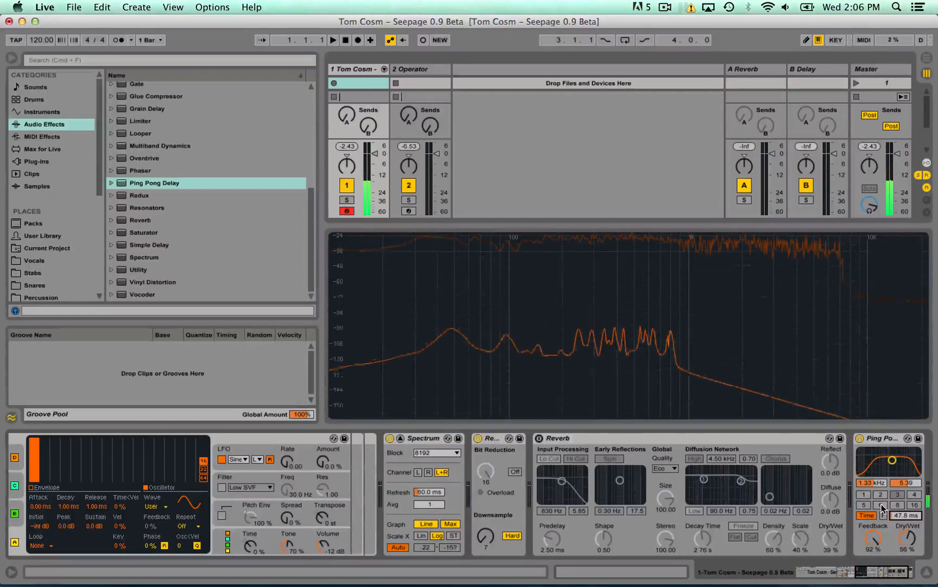